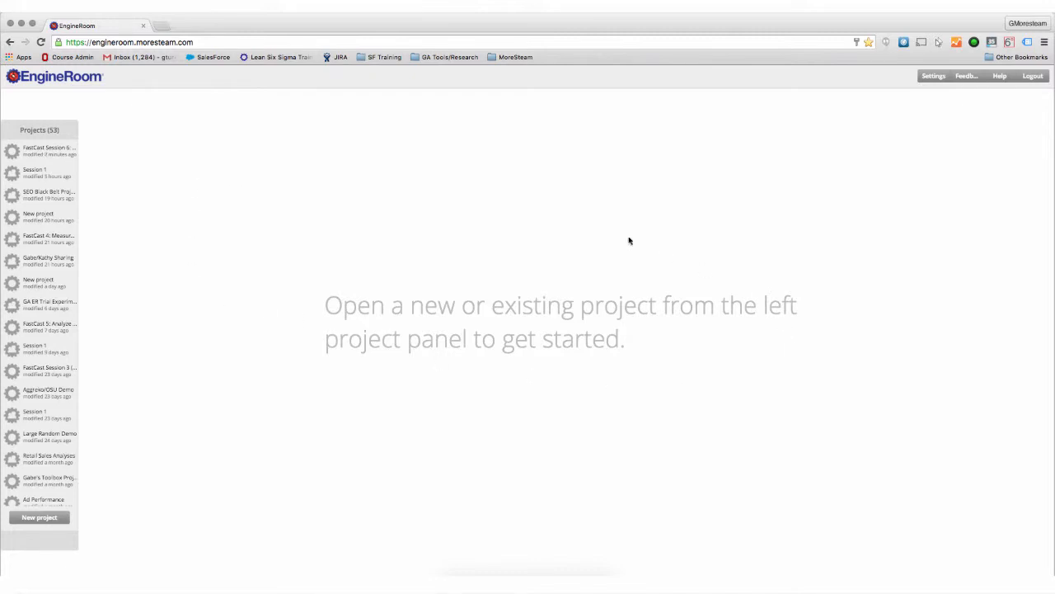
Open the "FastCast Session 6: Improve and Control" project and create a new FMEA study in it.
key(super+equal)
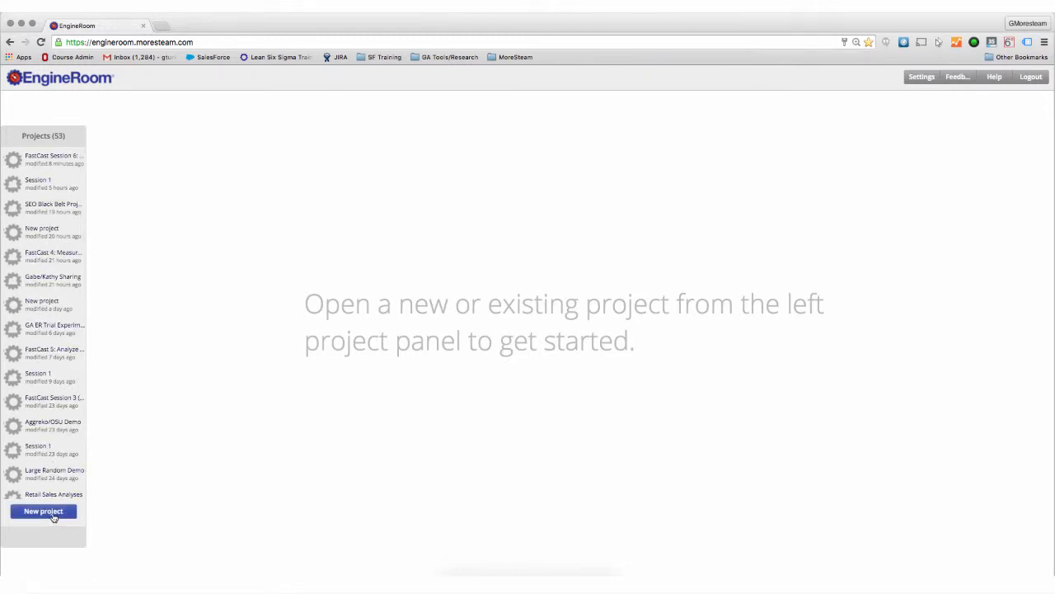
click(48, 163)
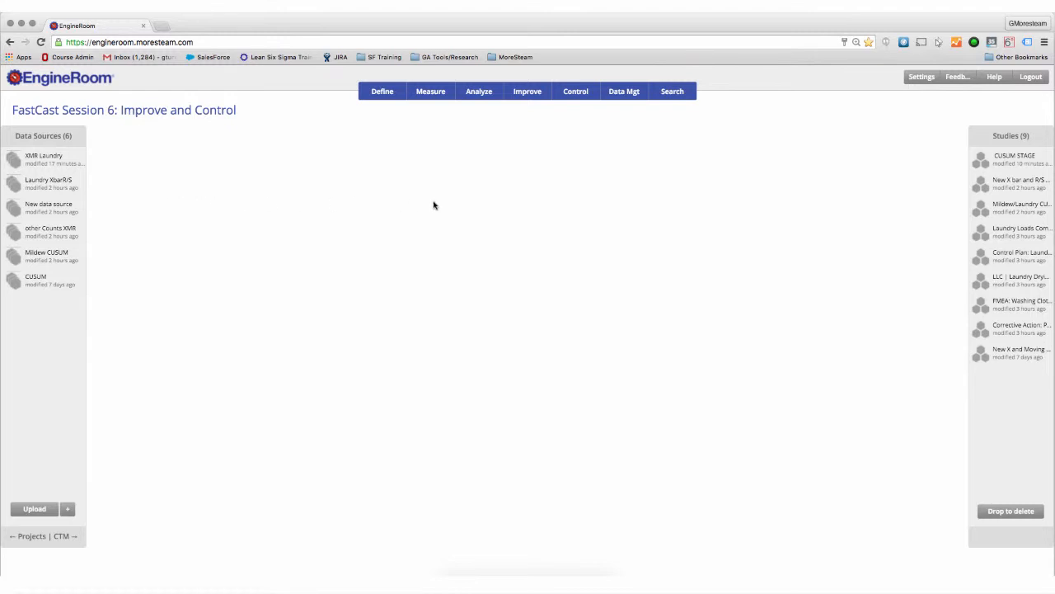
click(528, 97)
click(670, 96)
mouse_move(536, 99)
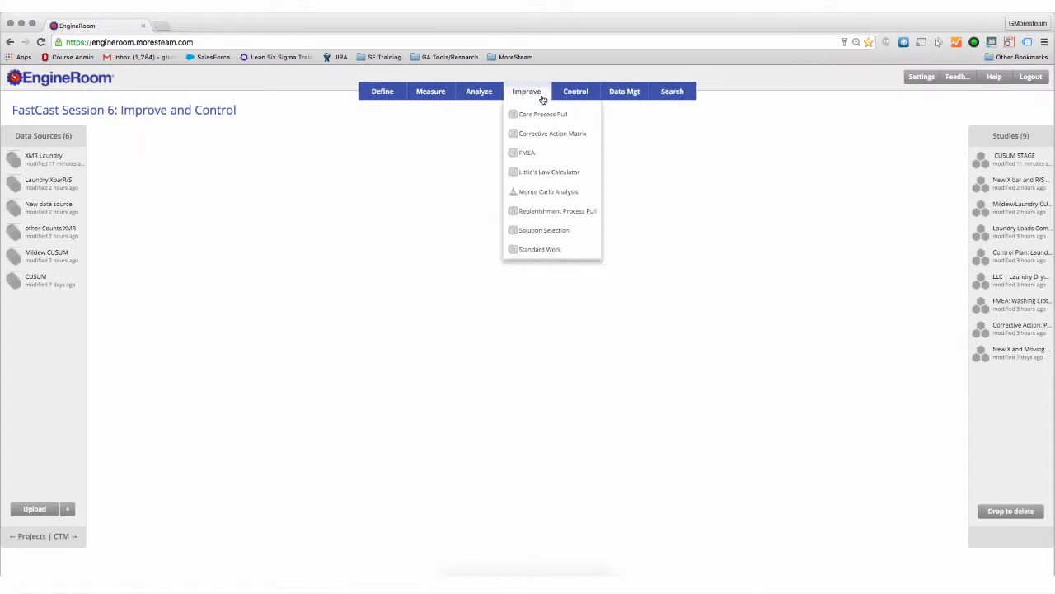
click(527, 153)
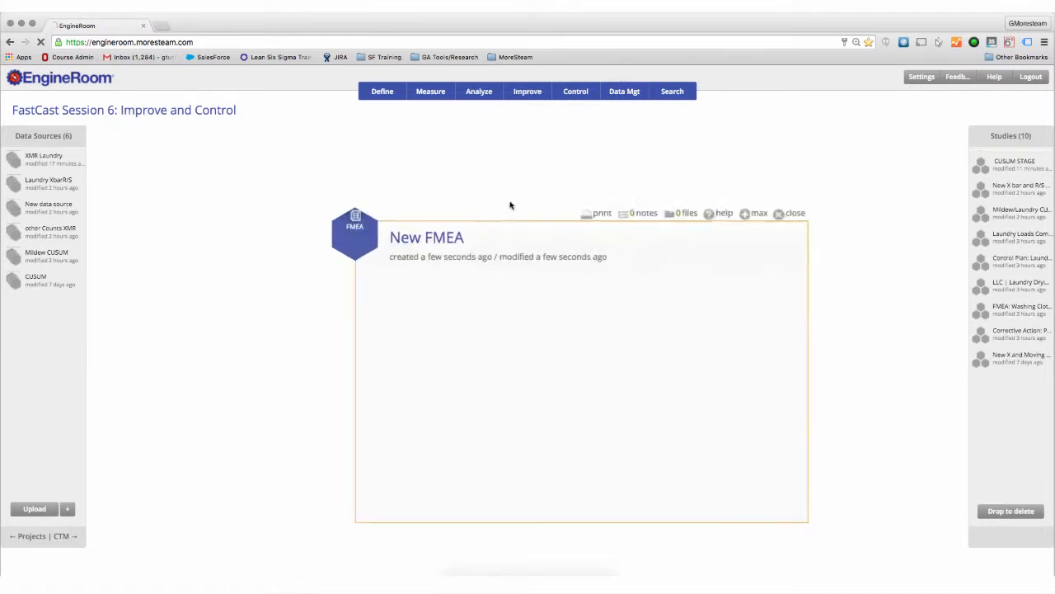
Move the new FMEA study toward the workspace's upper-left corner and enlarge it to fit most of the table's columns.
drag(355, 237, 173, 176)
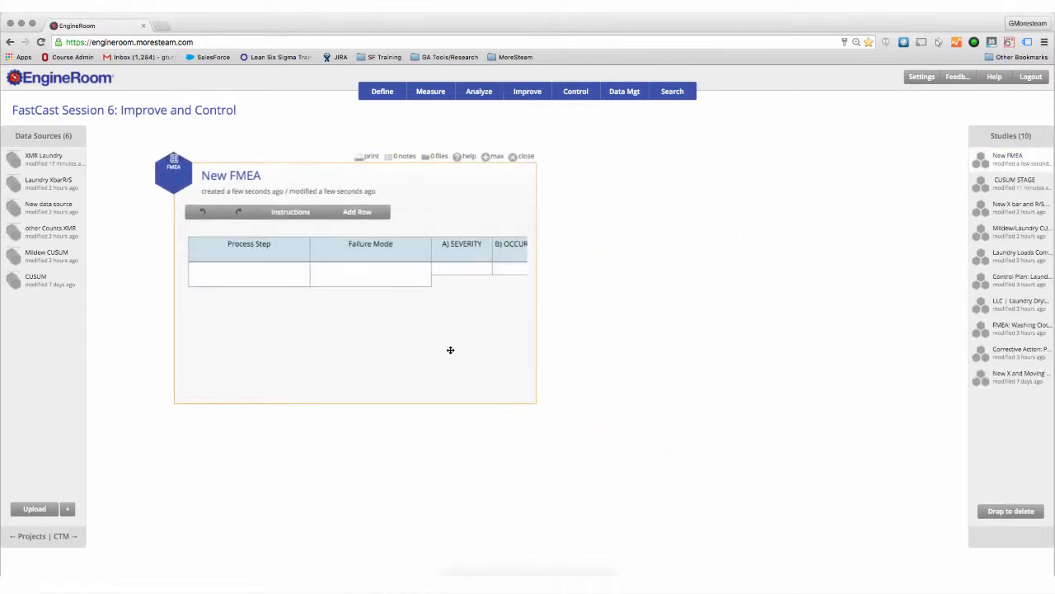
drag(583, 402, 946, 471)
drag(183, 180, 136, 158)
drag(900, 450, 919, 463)
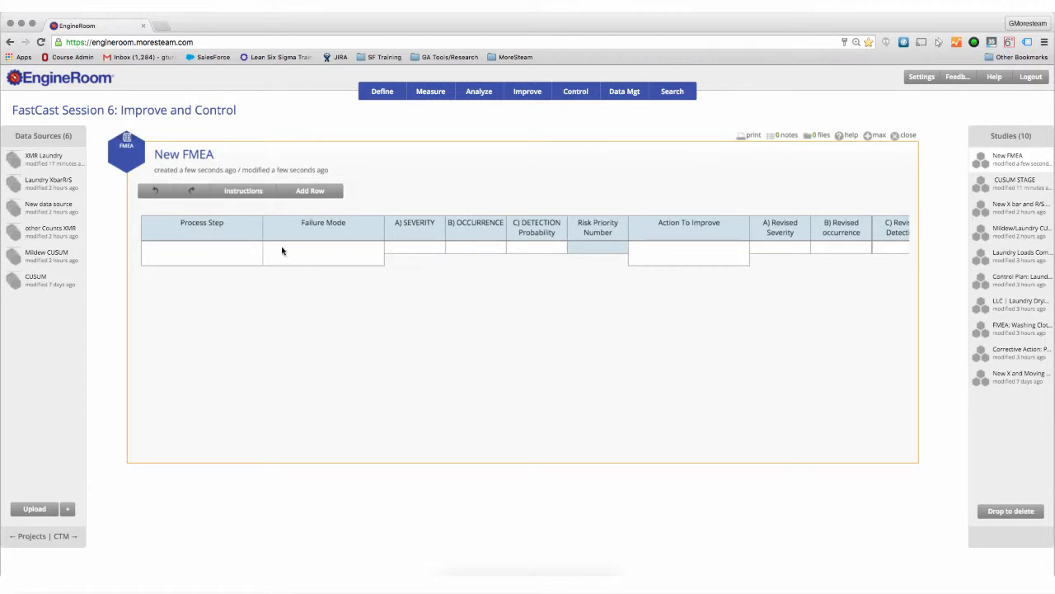
Replace the FMEA table's Failure Mode heading with "asdfasdf" and its Severity heading text with "asdfsdf".
click(213, 224)
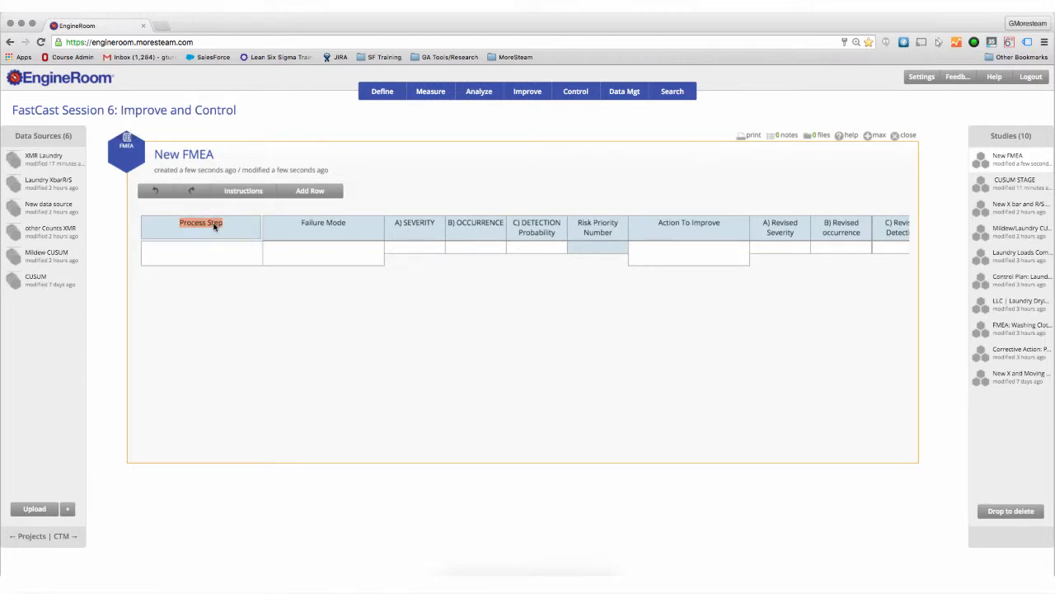
click(313, 225)
text(asdfasdf)
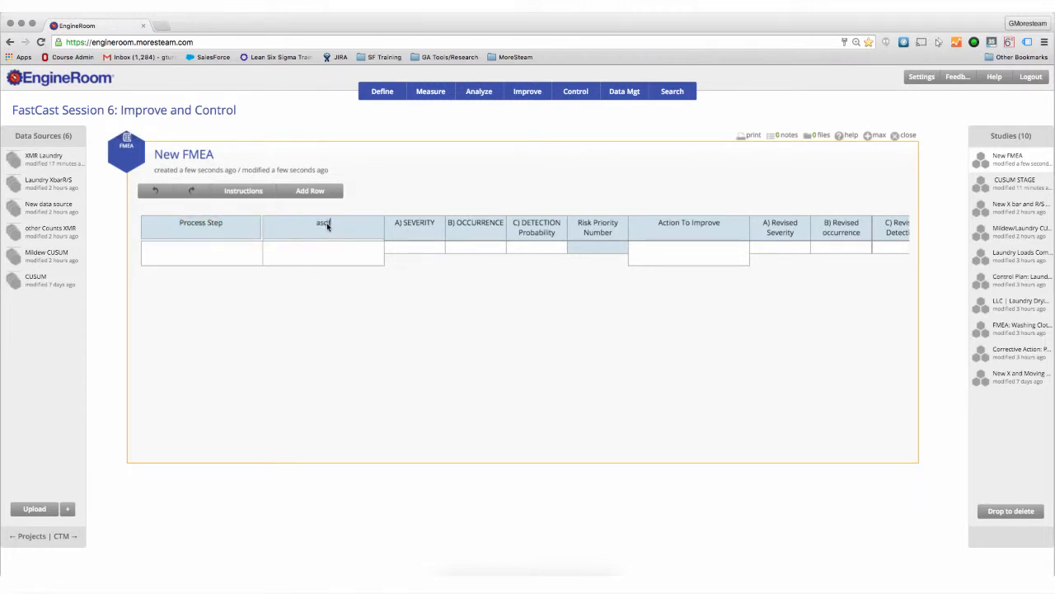
click(415, 227)
text(asdfsdf)
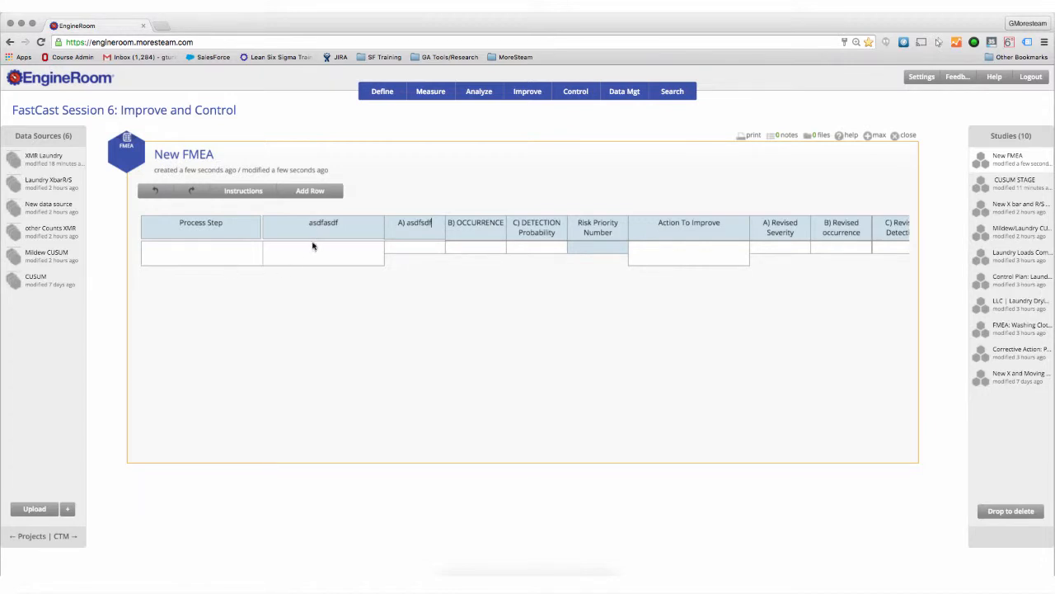
Read the FMEA instructions for the ratings and risk priority number, and close the new FMEA study.
click(254, 196)
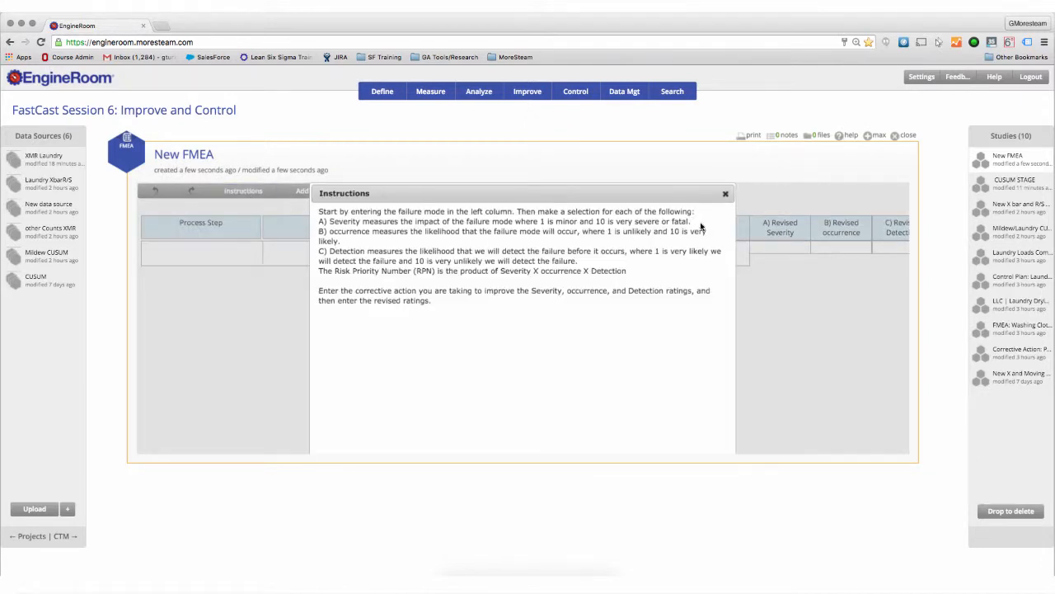
click(725, 194)
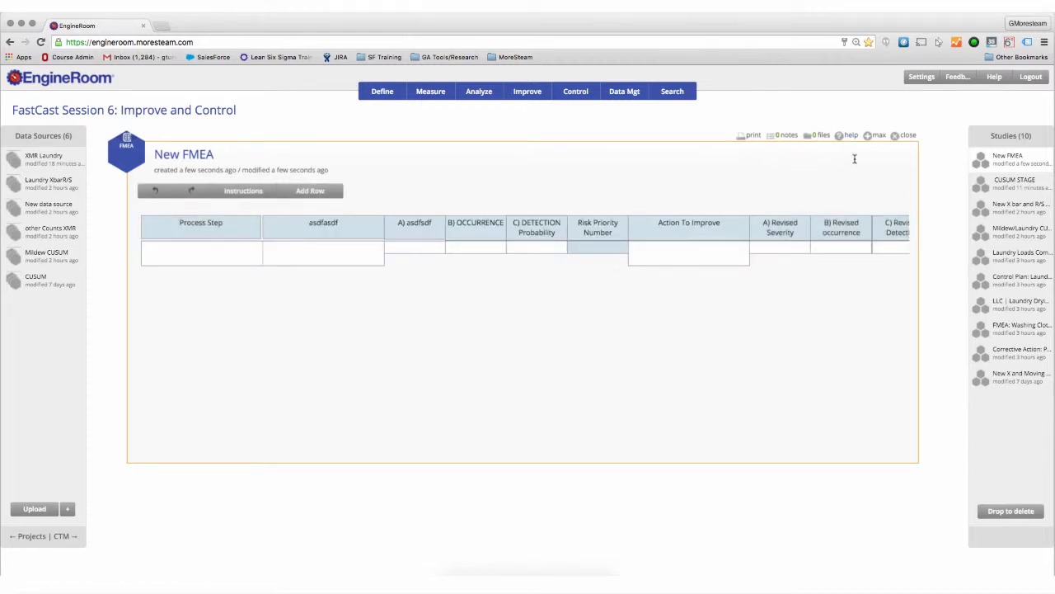
click(897, 138)
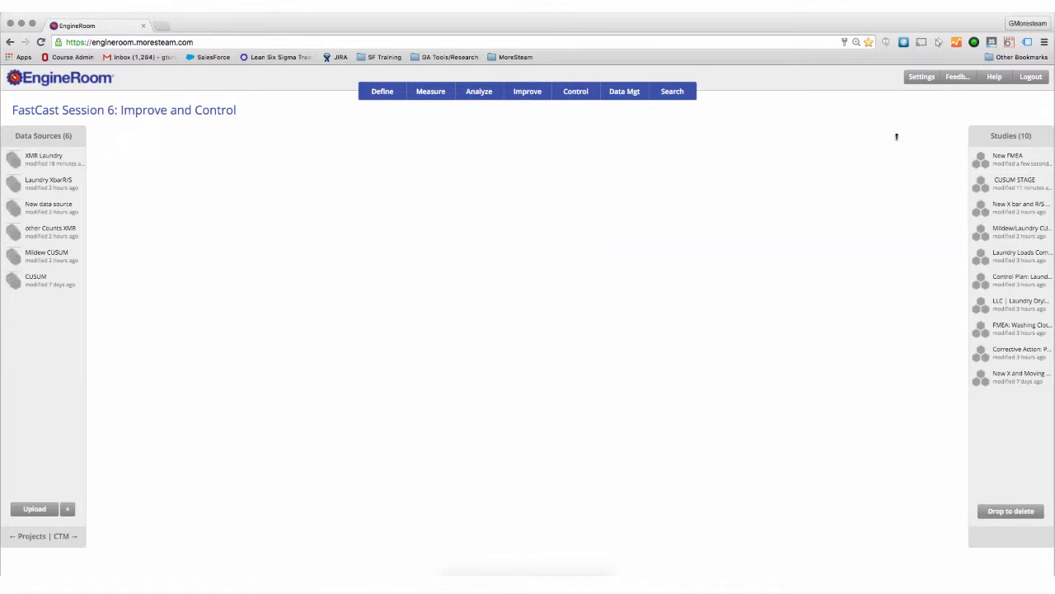
Open the existing "FMEA: Washing Clothes" study in max mode.
click(1004, 328)
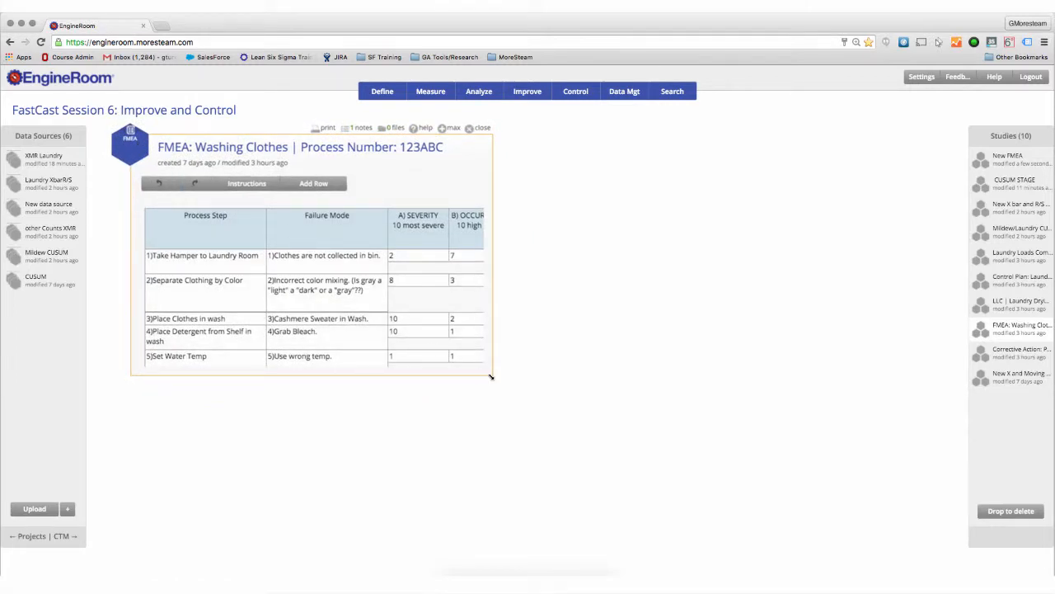
click(448, 128)
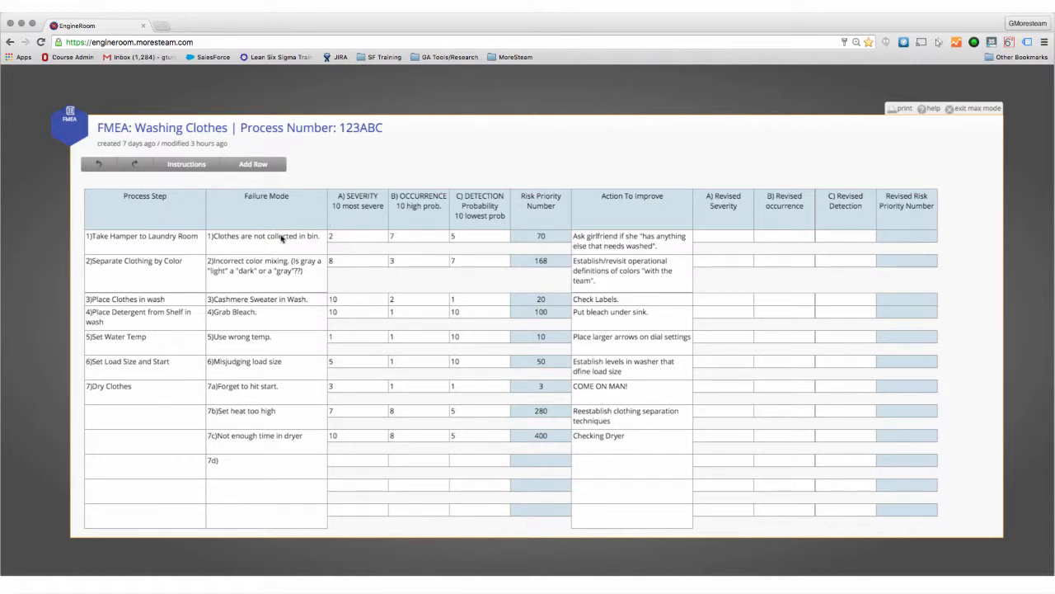
Examine the severity, occurrence and detection rating choices and the risk priority number for the "Clothes are not collected in bin" failure mode.
click(352, 237)
click(352, 237)
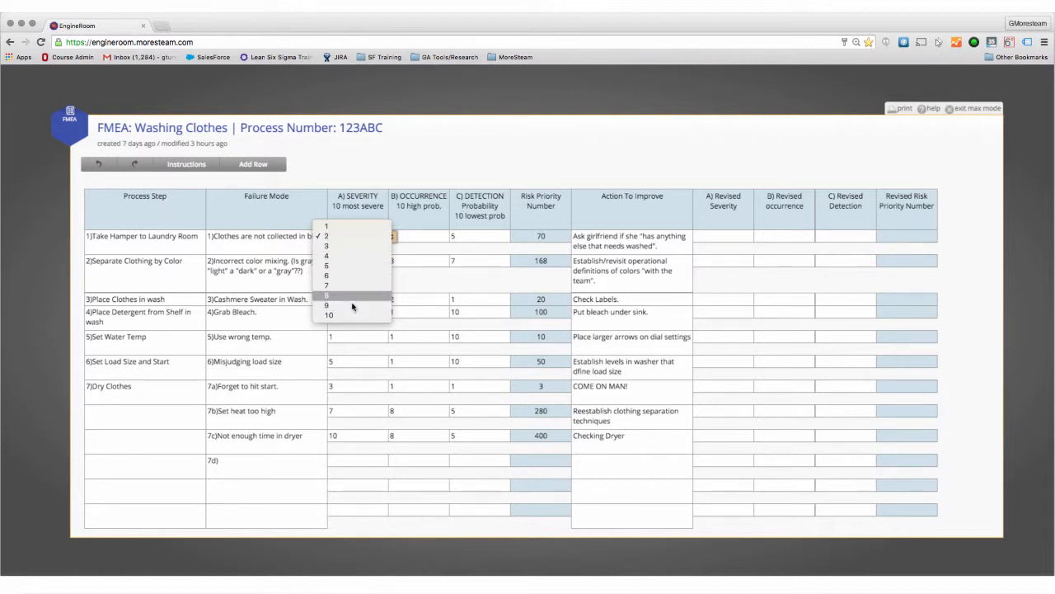
click(345, 239)
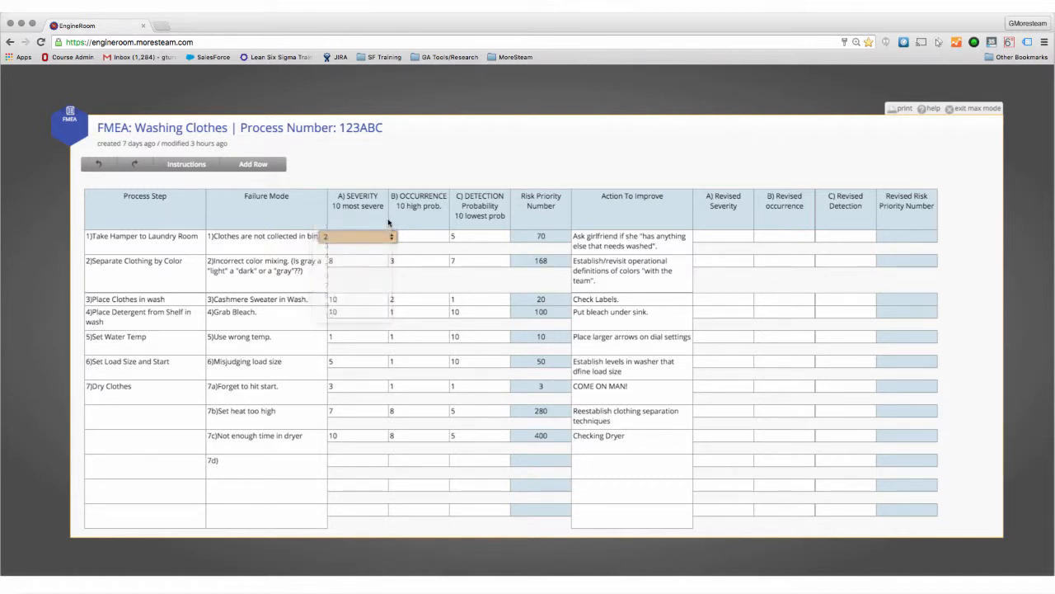
click(440, 237)
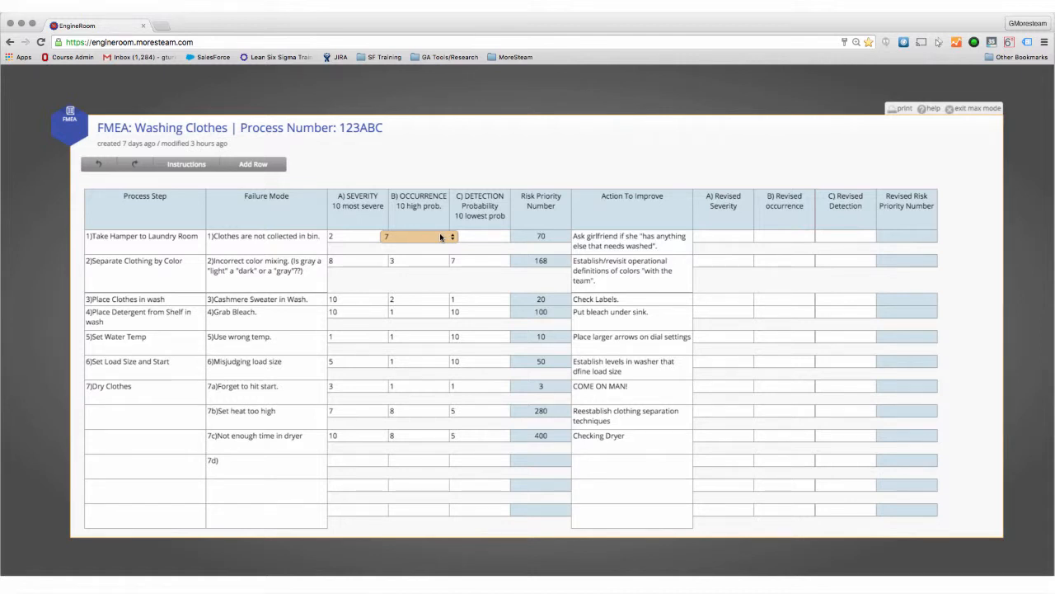
click(440, 237)
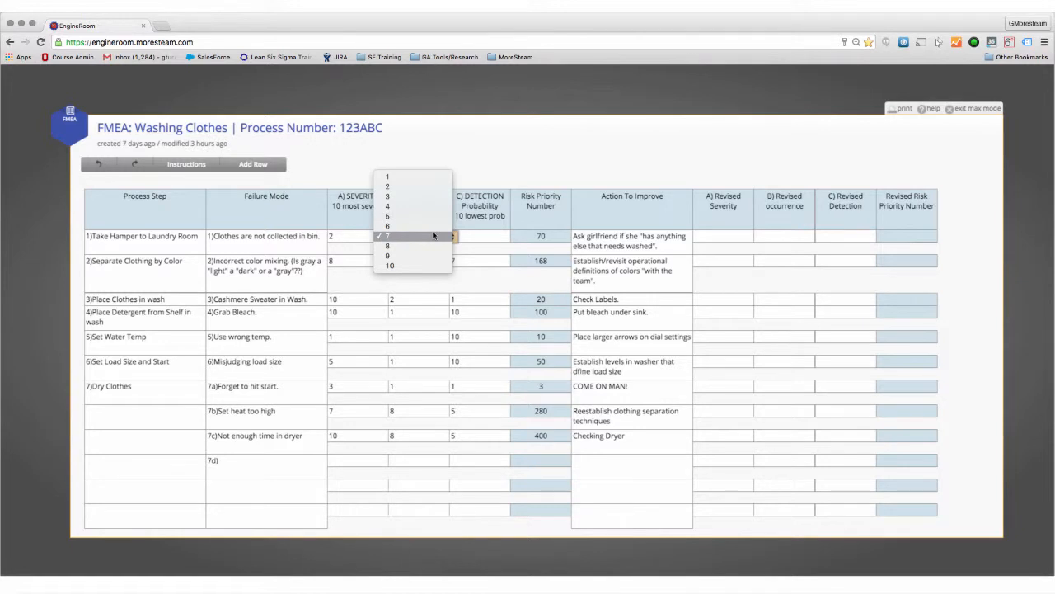
click(434, 235)
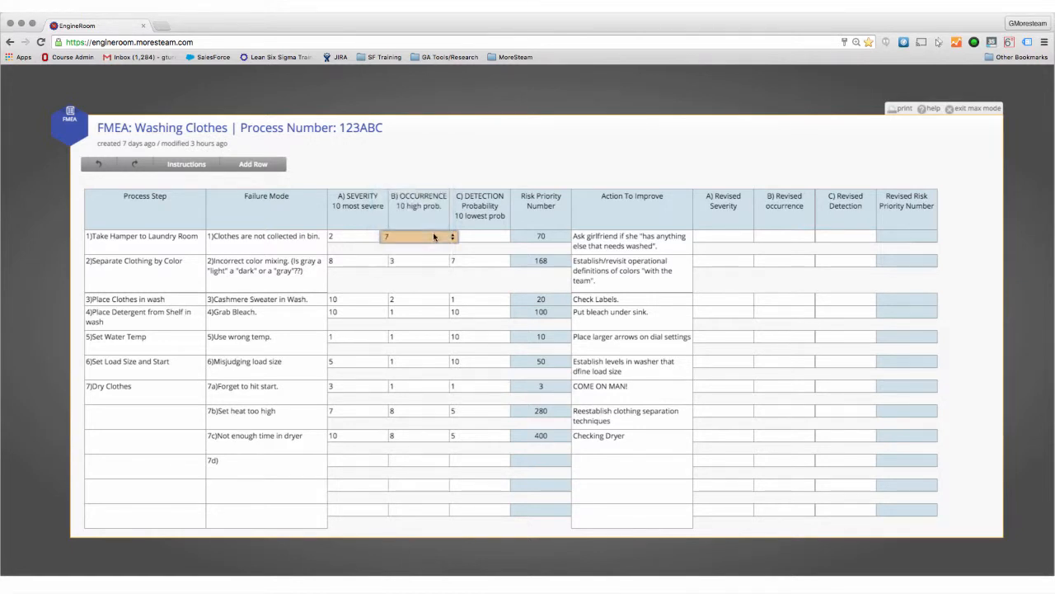
click(482, 237)
click(482, 236)
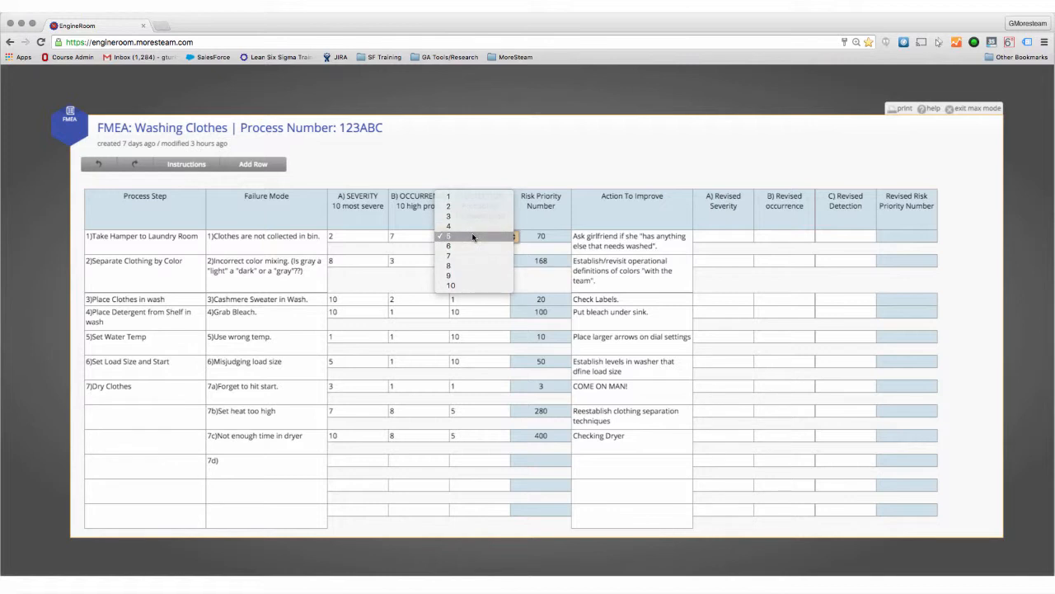
click(472, 238)
click(550, 241)
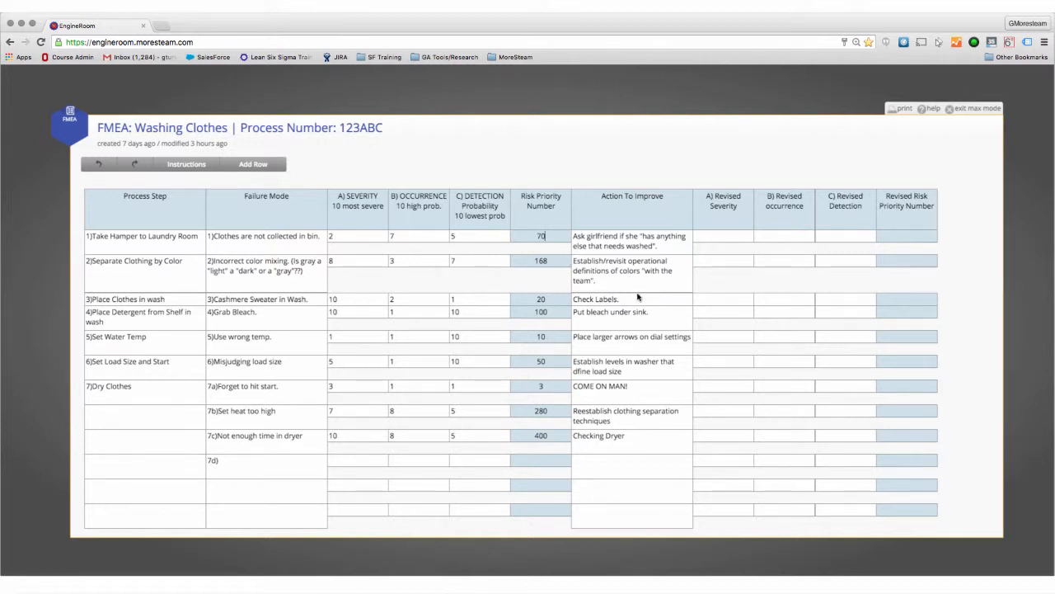
Exit max mode and close the Washing Clothes FMEA study.
click(185, 128)
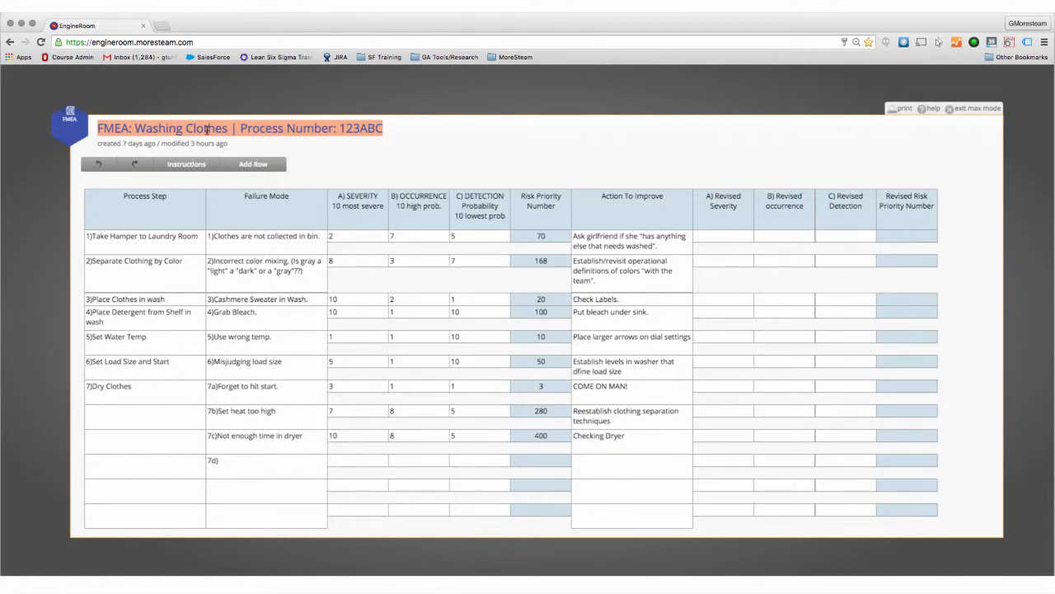
click(953, 113)
click(470, 130)
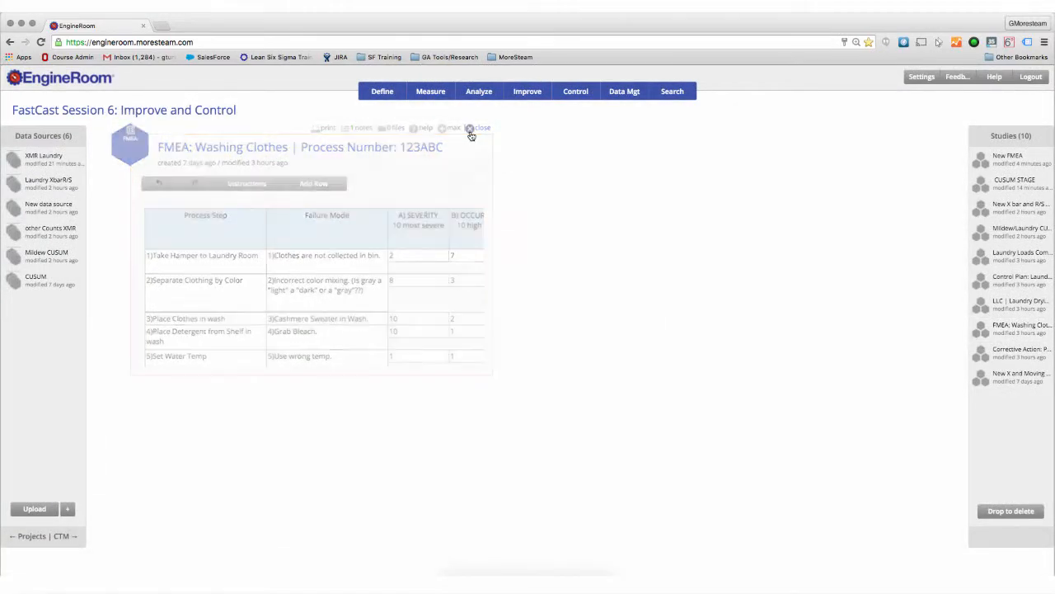
Create a new Little's Law Calculator study, and reposition and enlarge it until its completion rate fields fit.
click(539, 97)
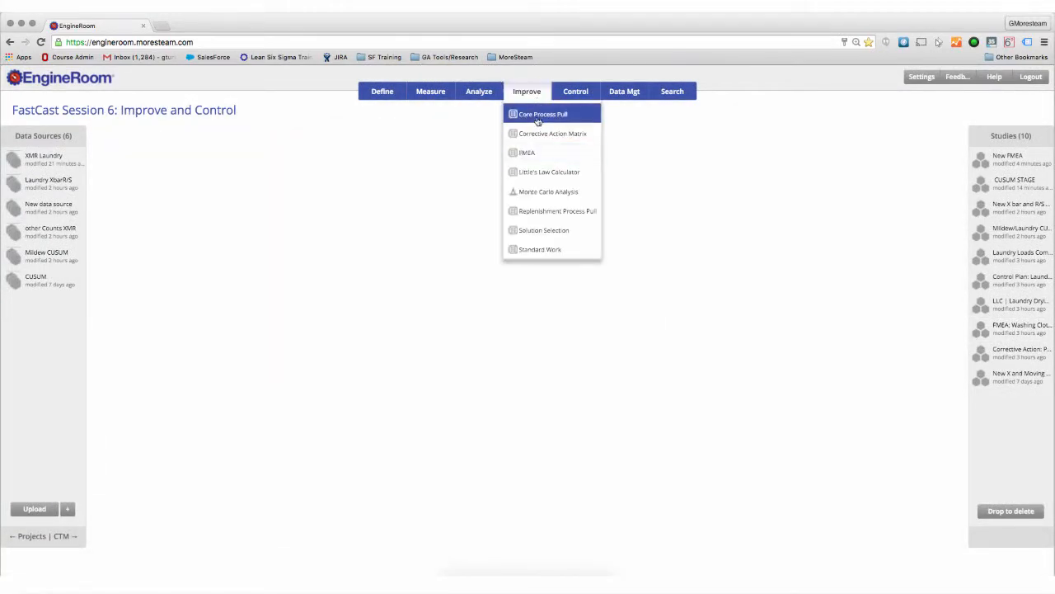
click(536, 173)
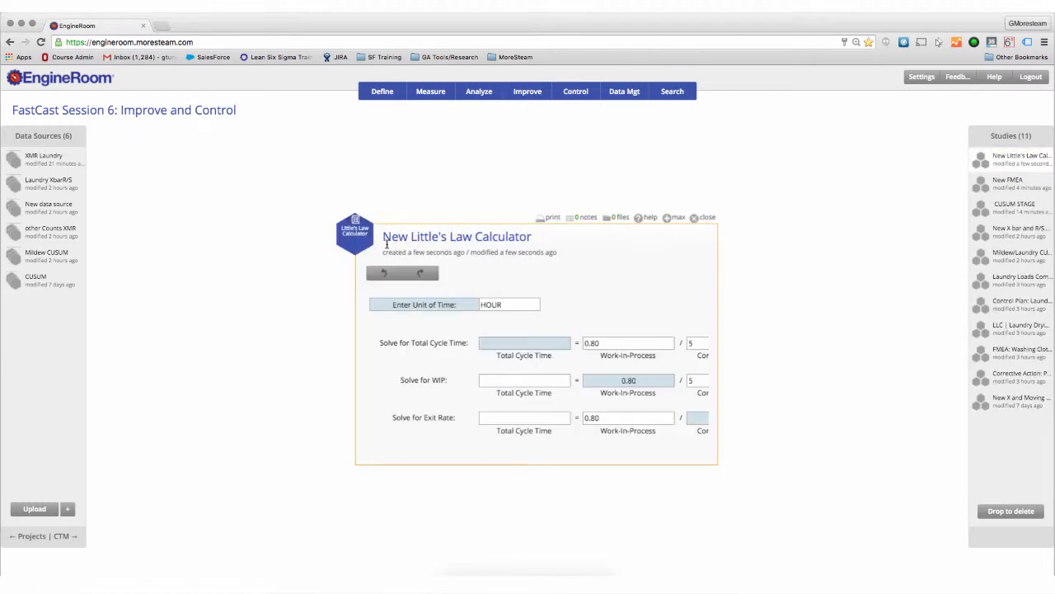
drag(363, 239, 316, 214)
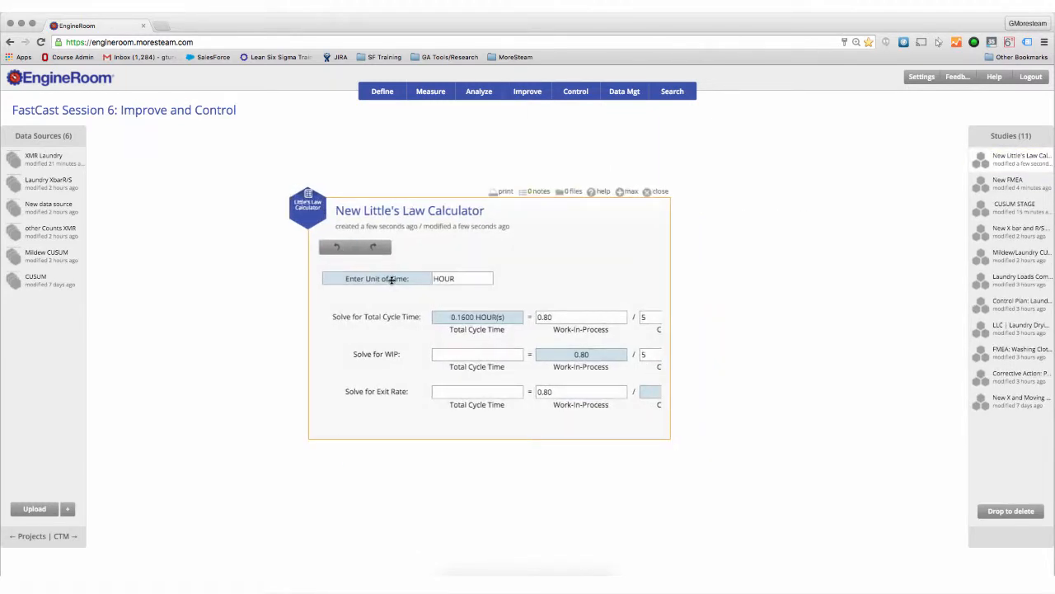
drag(670, 437, 812, 473)
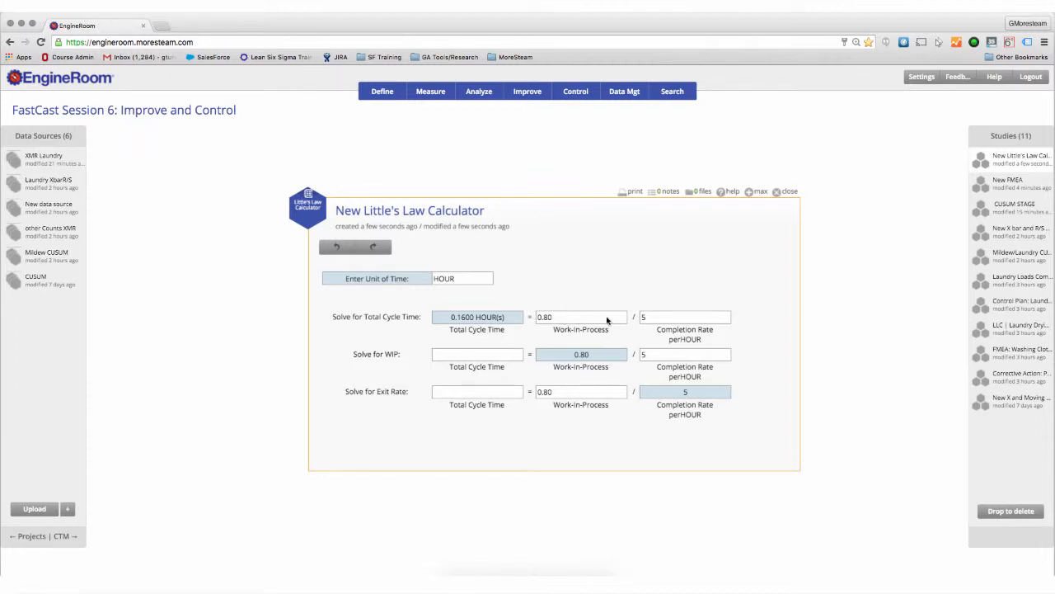
Set the calculator's unit of time to Seconds and the work-in-process for total cycle time to 50.
double_click(462, 281)
text(Seconds)
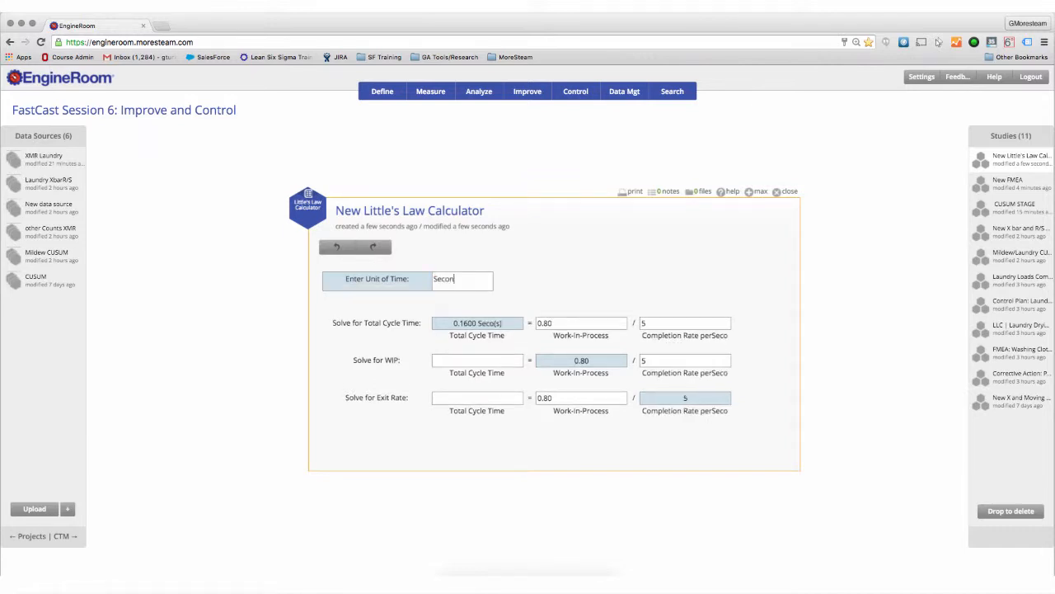
click(568, 326)
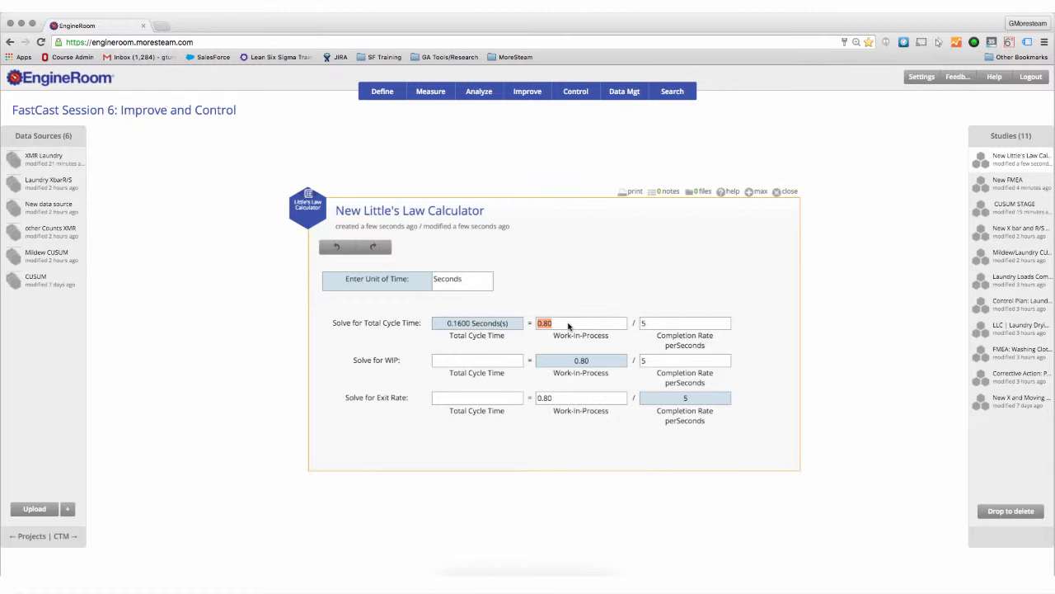
text(50)
Set the unit of time to Hours and the completion rate for total cycle time to 2.
click(456, 281)
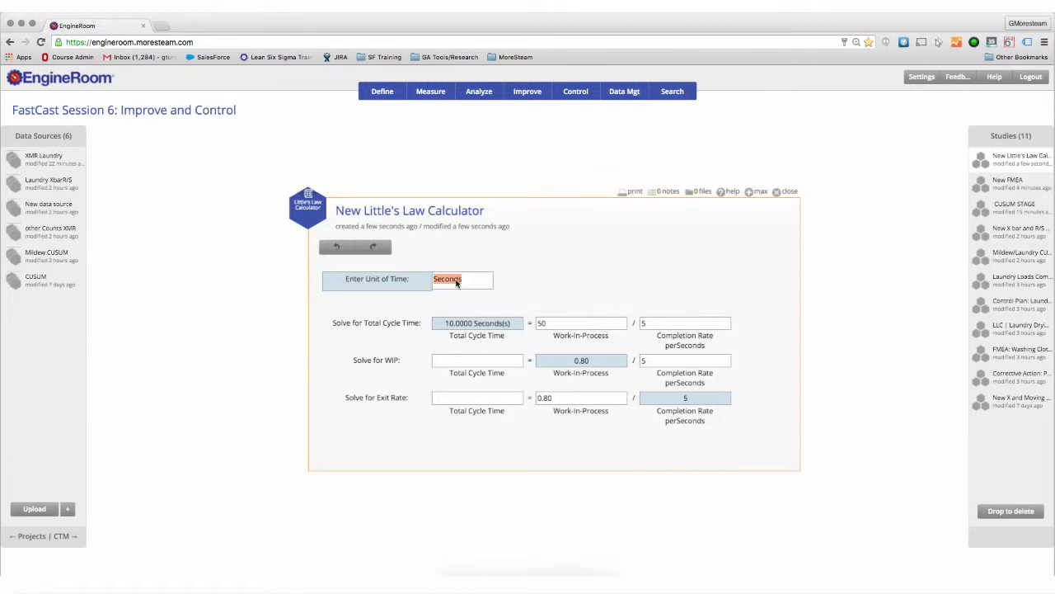
text(Hours)
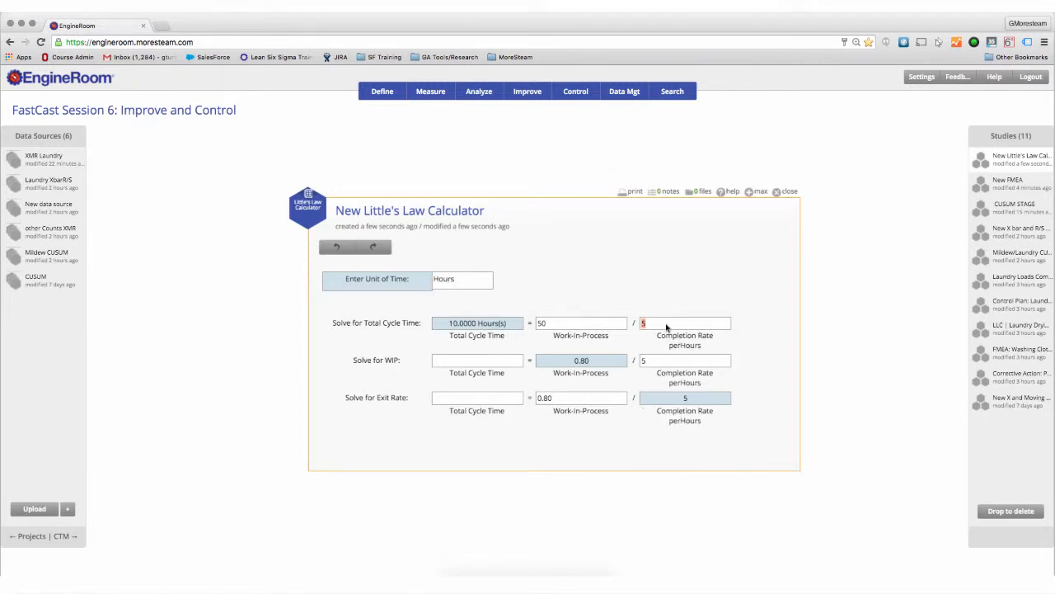
text(2)
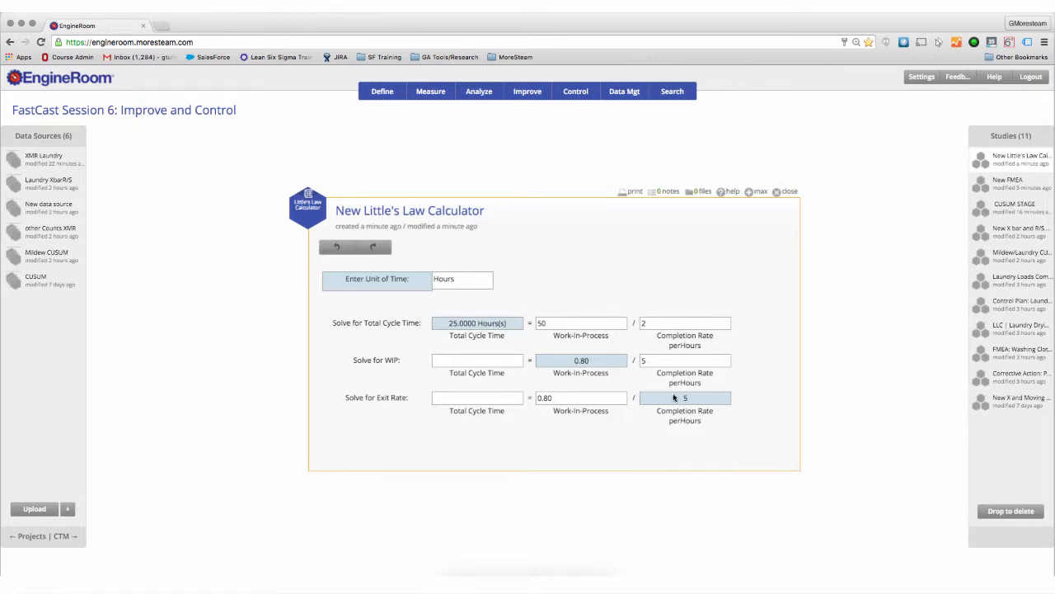
Close the Little's Law Calculator and open the existing "Control Plan: Laundry" study in max mode.
click(781, 193)
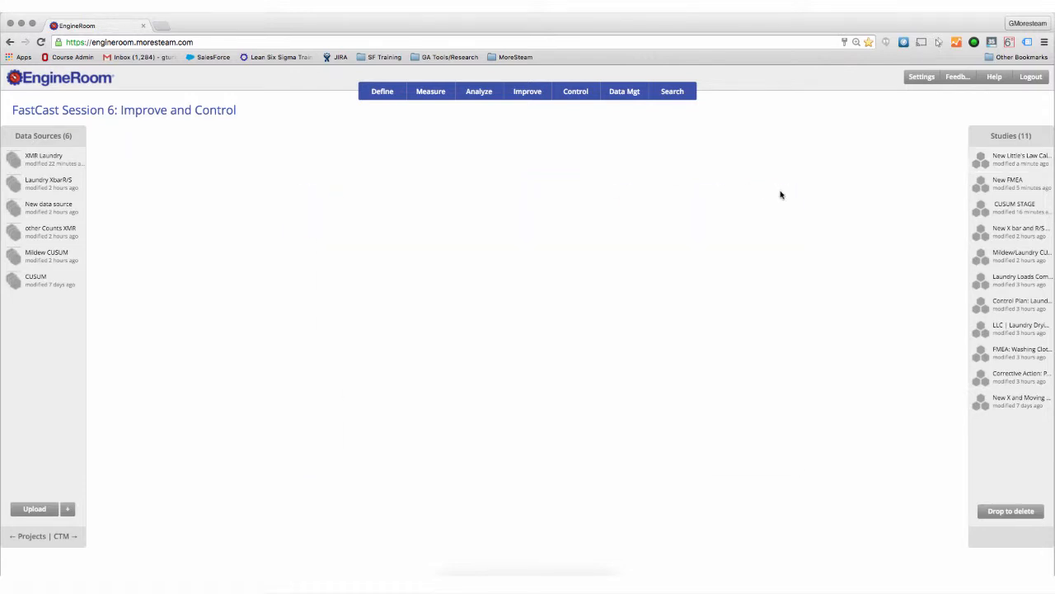
click(579, 98)
click(989, 304)
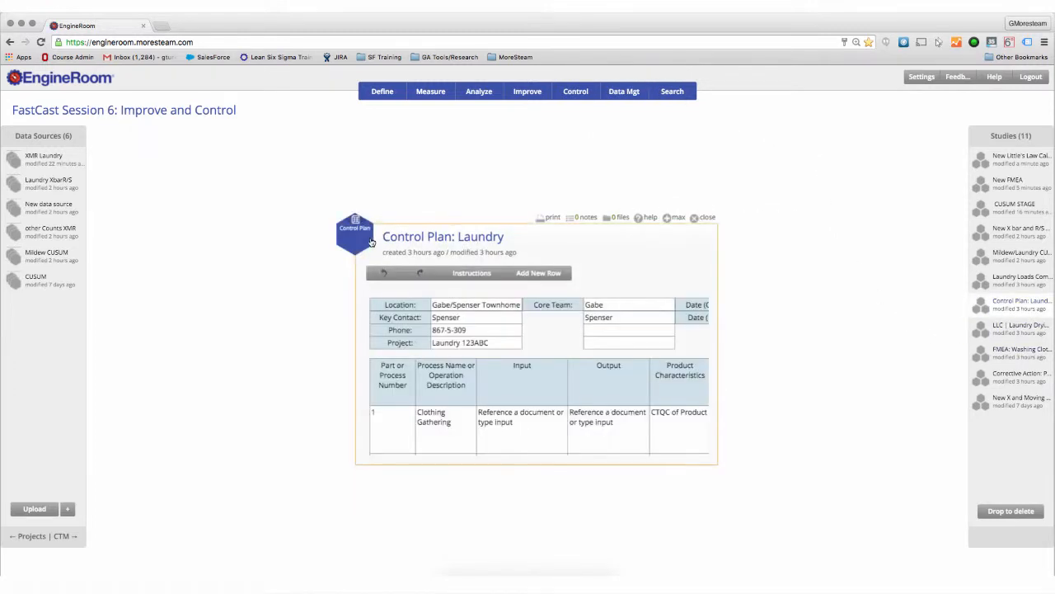
click(669, 219)
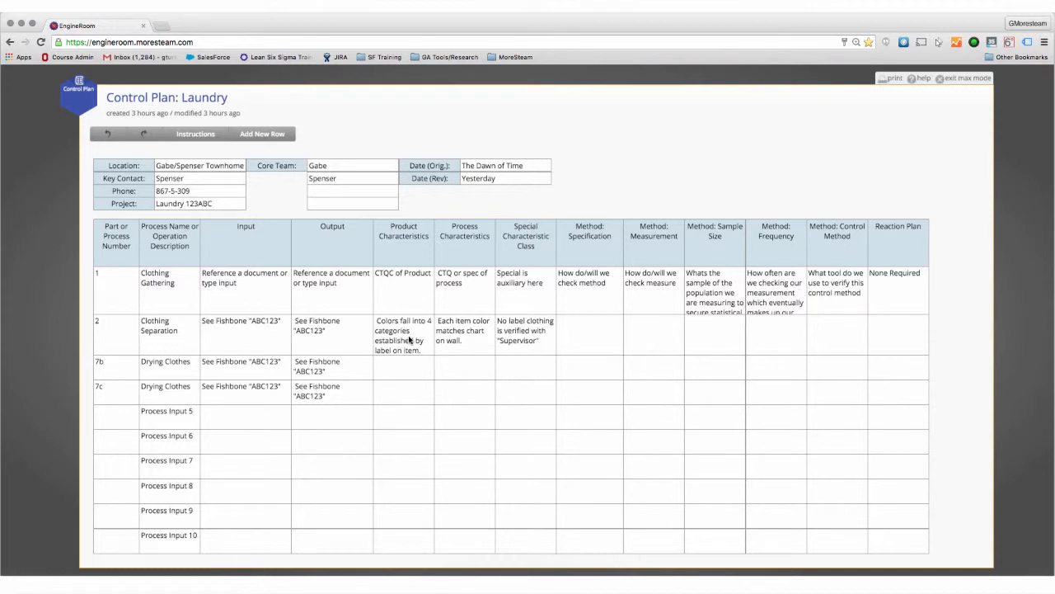
Enter "dsfgsdfgdfdfg" and "dsfgdsfgdsfg" as Clothing Separation's method specification and measurement, and enlarge the Clothing Gathering row to fit its text.
scroll(409, 339, down, 1)
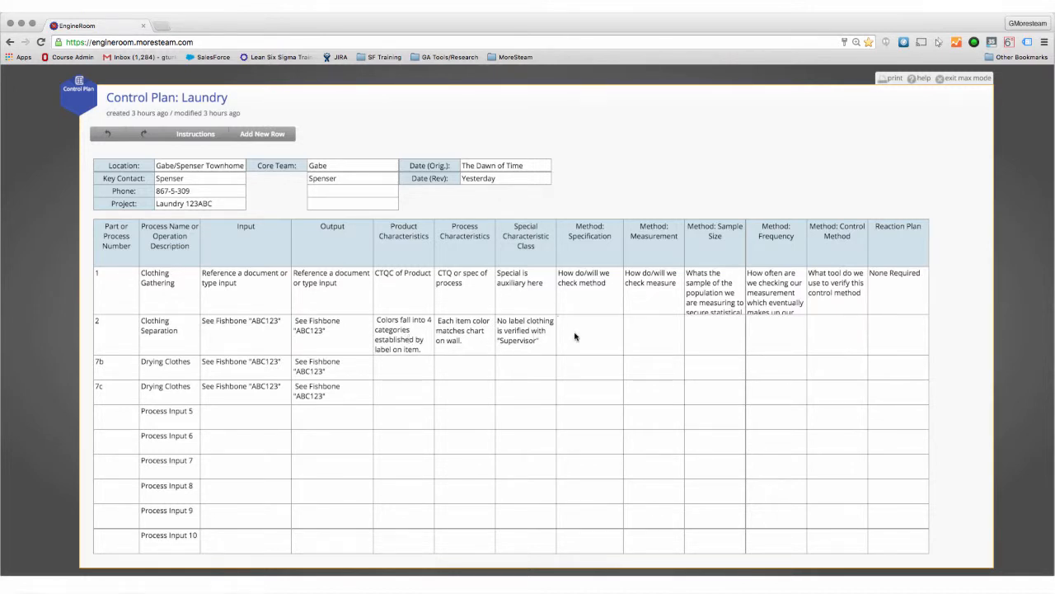
text(dsfgsdfgdfdfg)
click(642, 330)
text(dsfgdsfgdsfg)
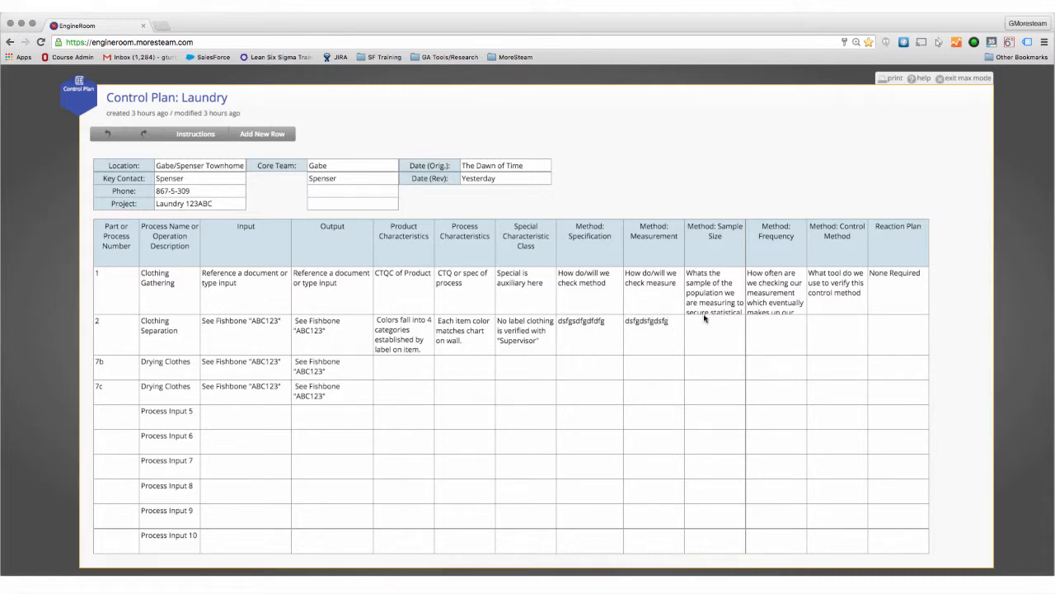
click(702, 312)
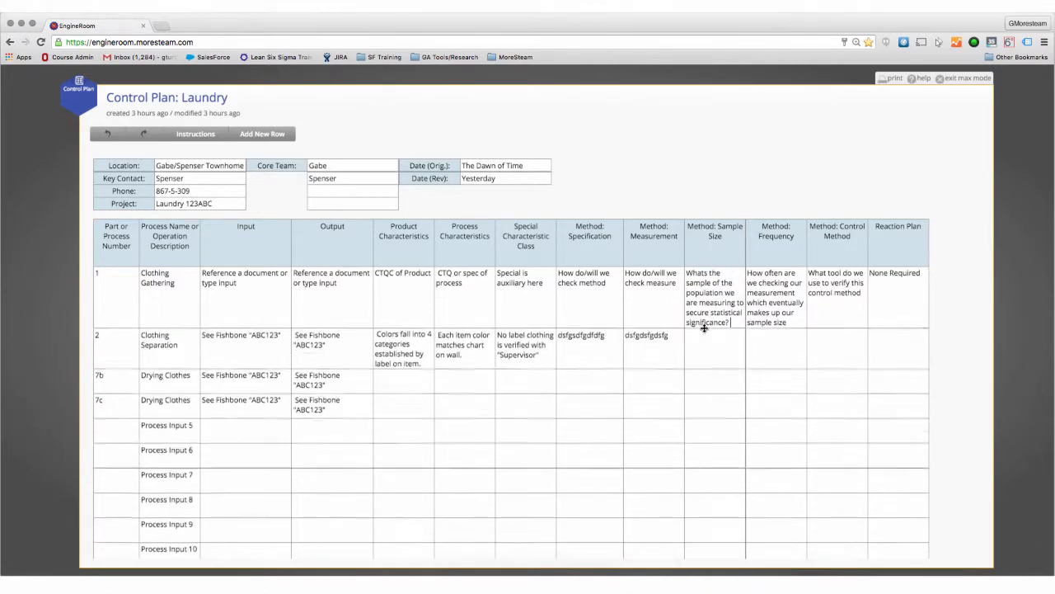
click(684, 324)
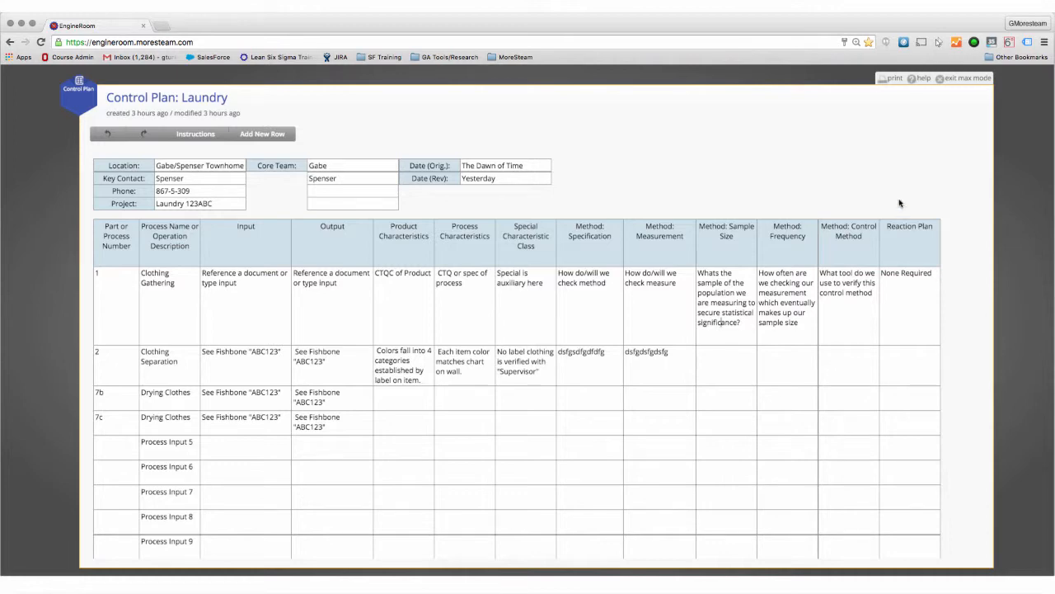
Exit max mode, and reposition and widen the Control Plan study on the workspace.
click(939, 79)
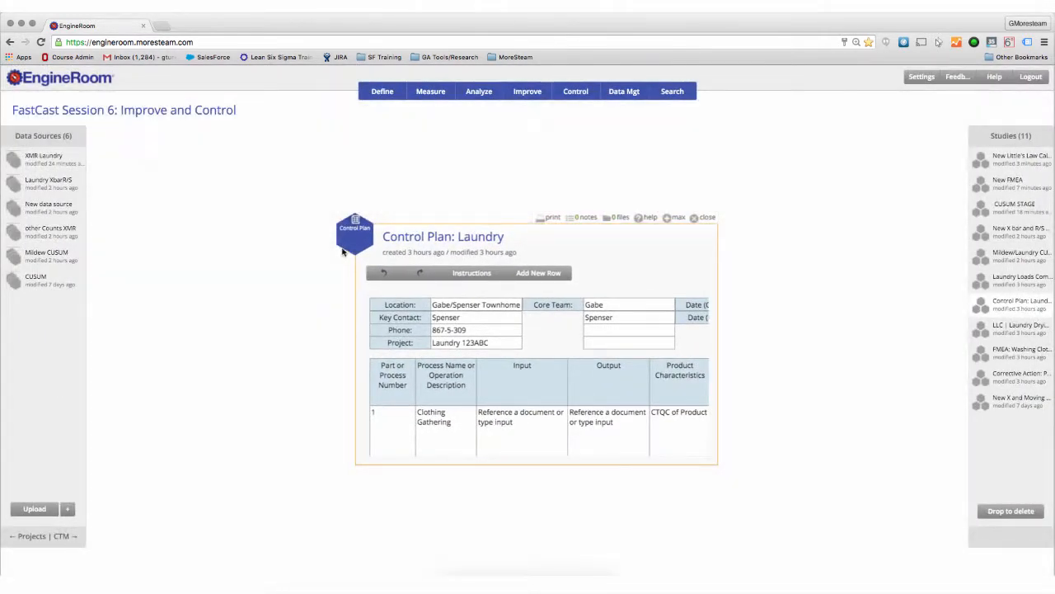
drag(342, 252, 231, 223)
drag(657, 441, 788, 459)
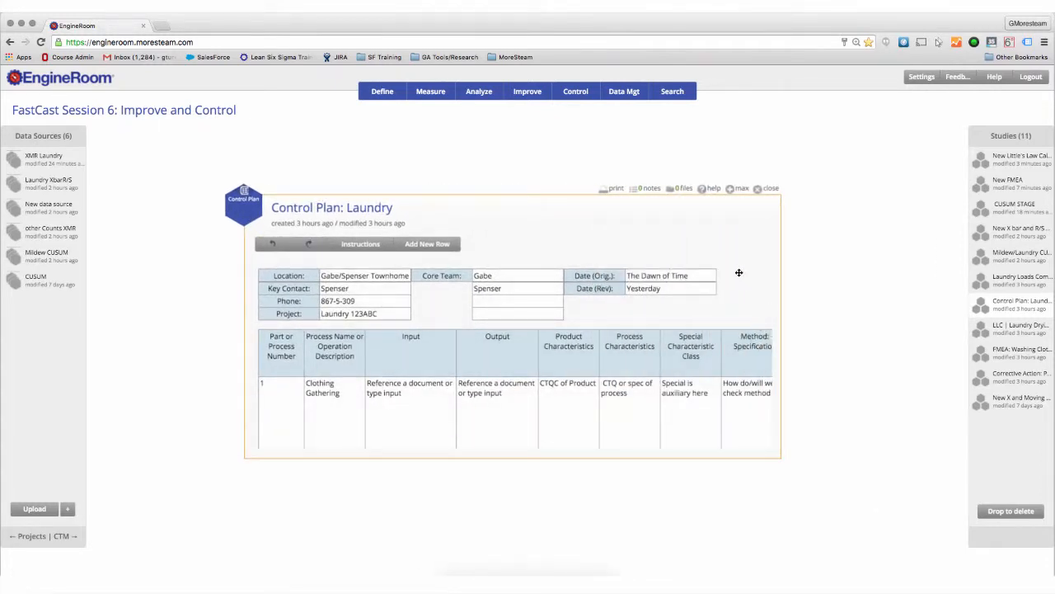
Preview the Control Plan's printout in landscape orientation without printing, and close the study.
click(613, 192)
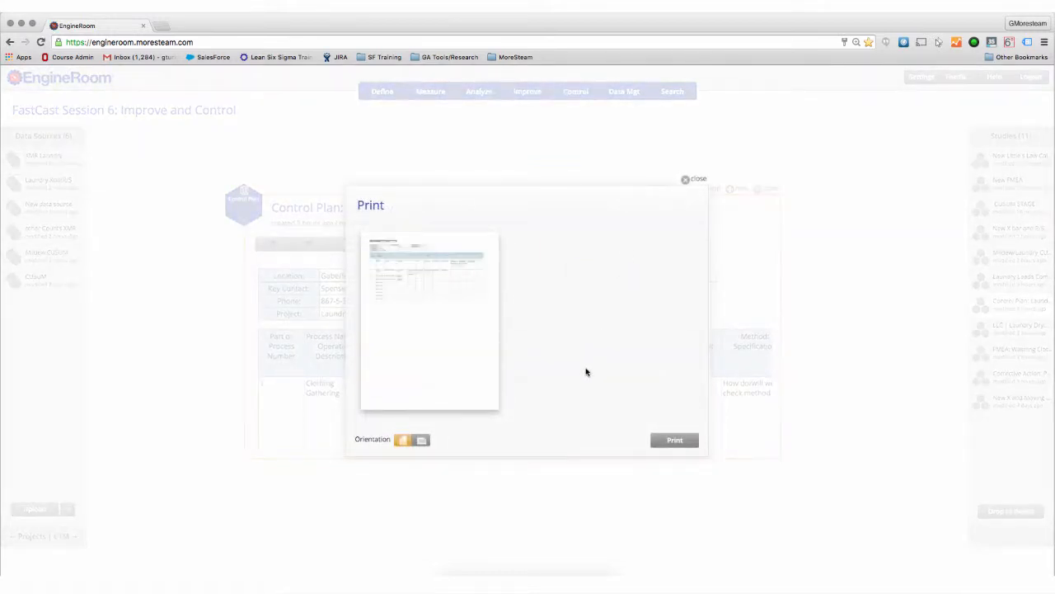
click(421, 439)
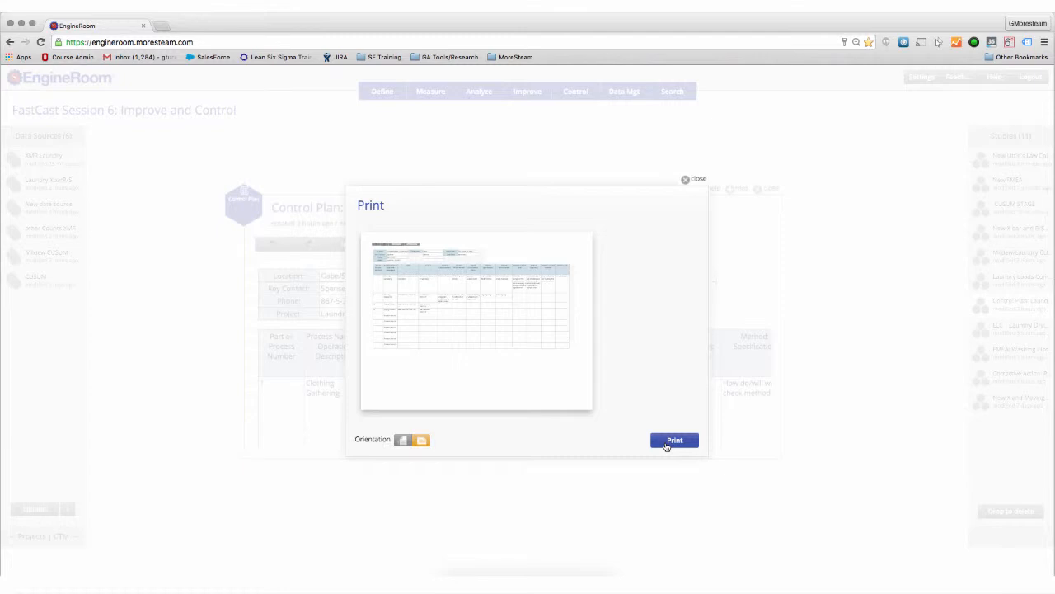
click(685, 180)
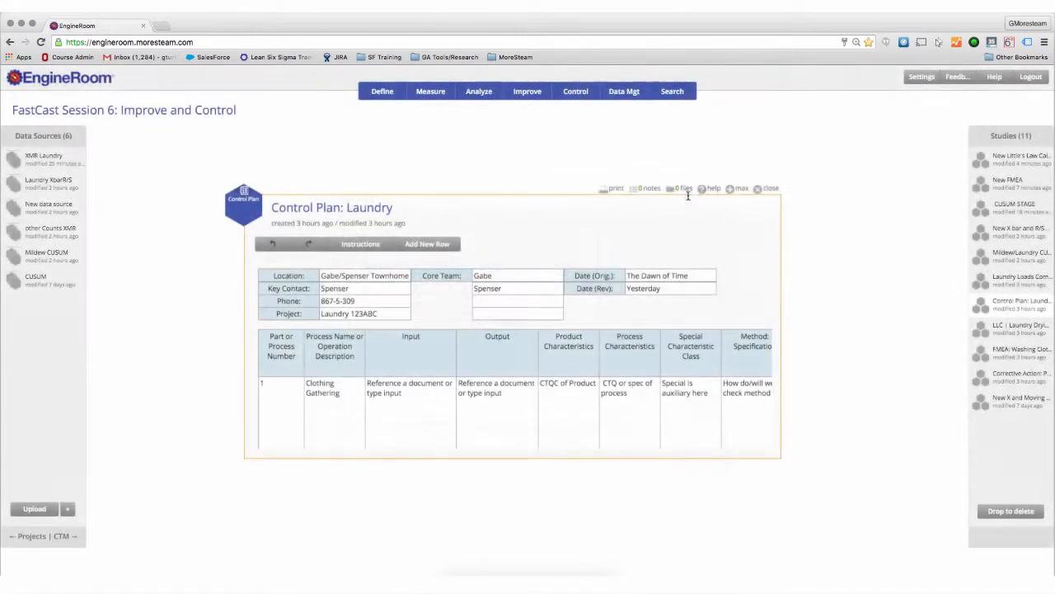
click(757, 190)
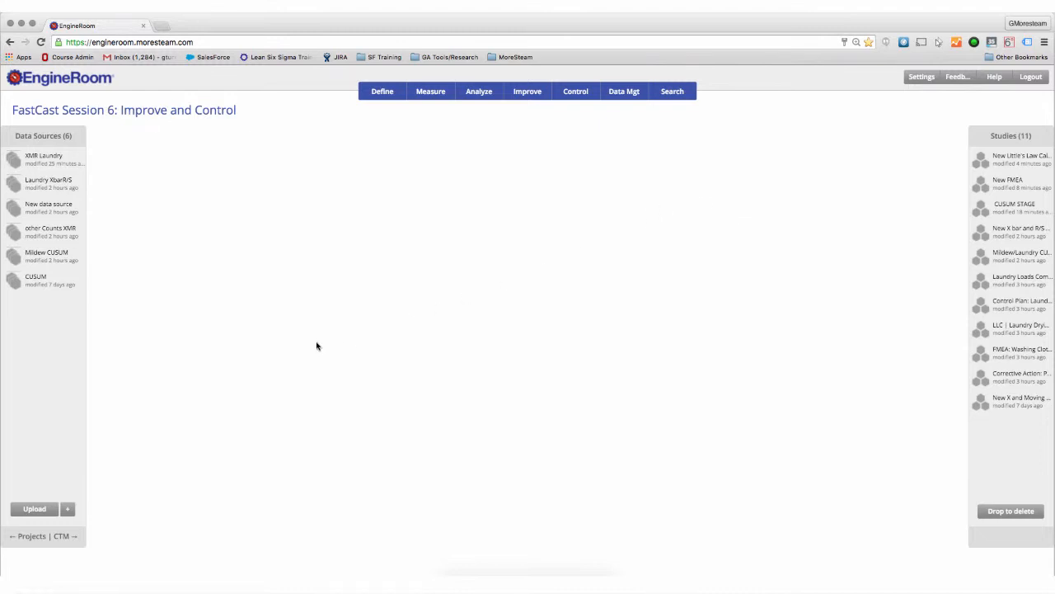
Take the browser window out of full screen and switch to the Excel workbook "FastCast Session 6 Master Data.xlsx".
click(32, 23)
click(33, 13)
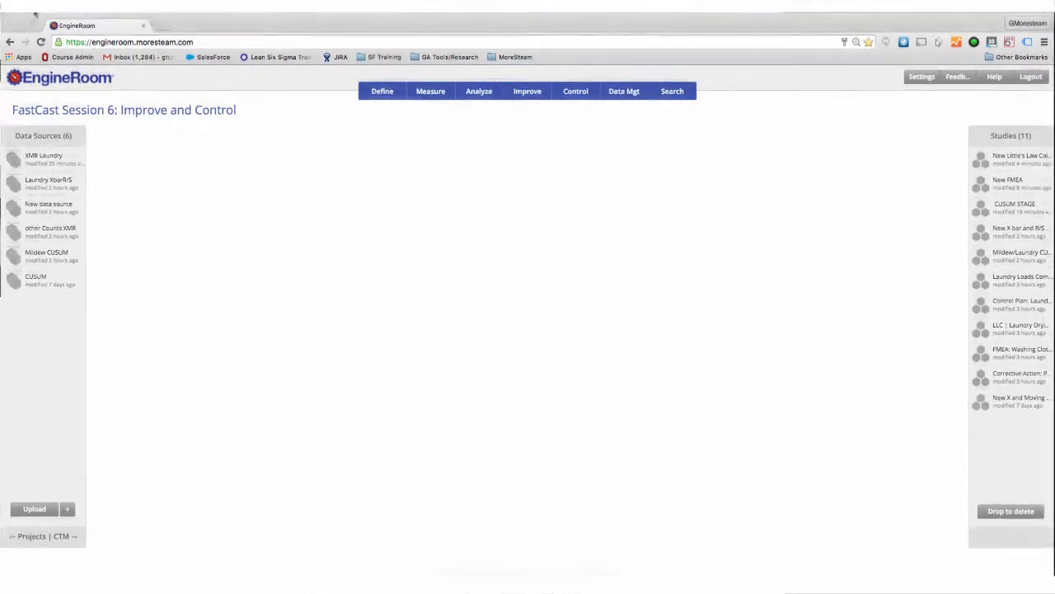
drag(183, 23, 264, 35)
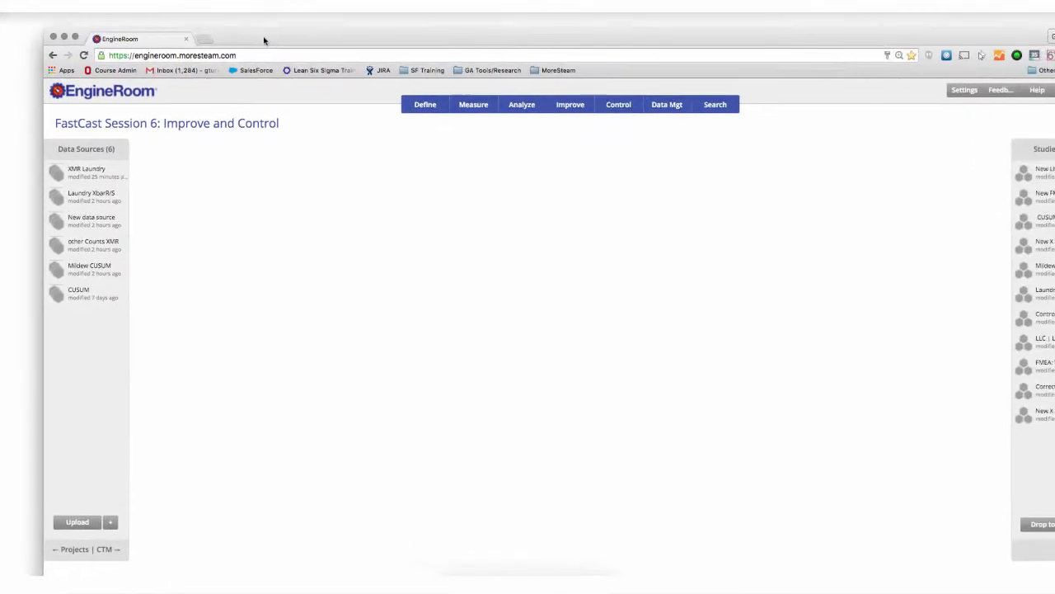
click(593, 573)
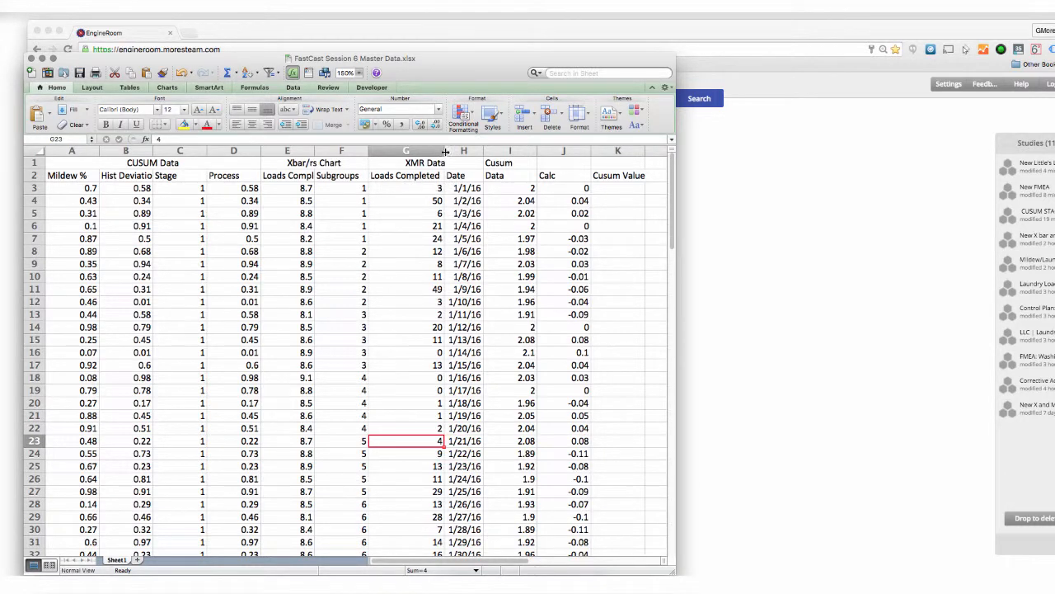
Widen the XMR Data columns Loads Completed and Date, and copy both with their headers (G2:H32).
drag(445, 152, 508, 152)
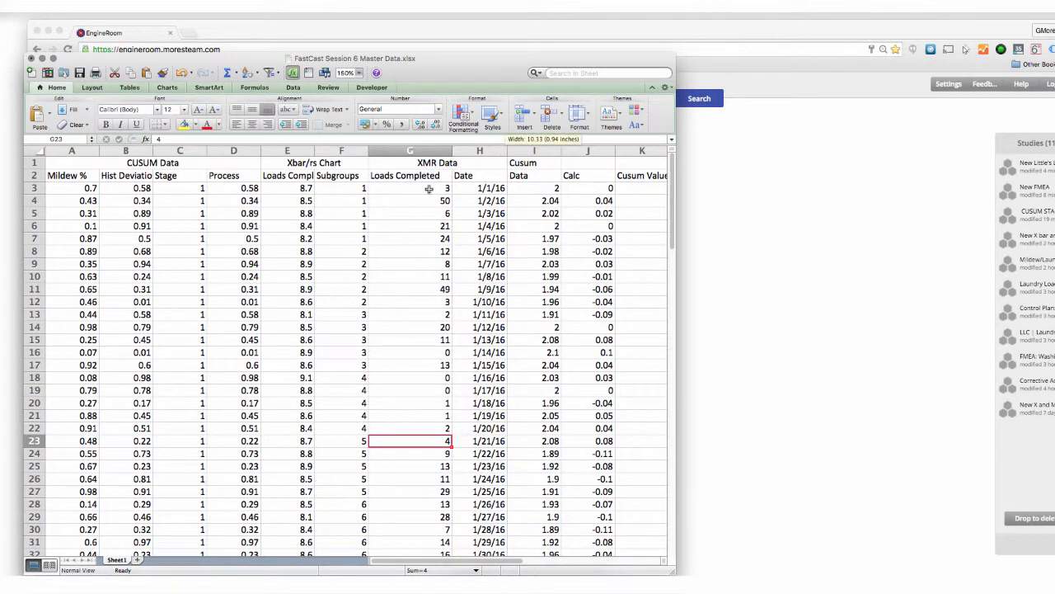
drag(429, 189, 424, 415)
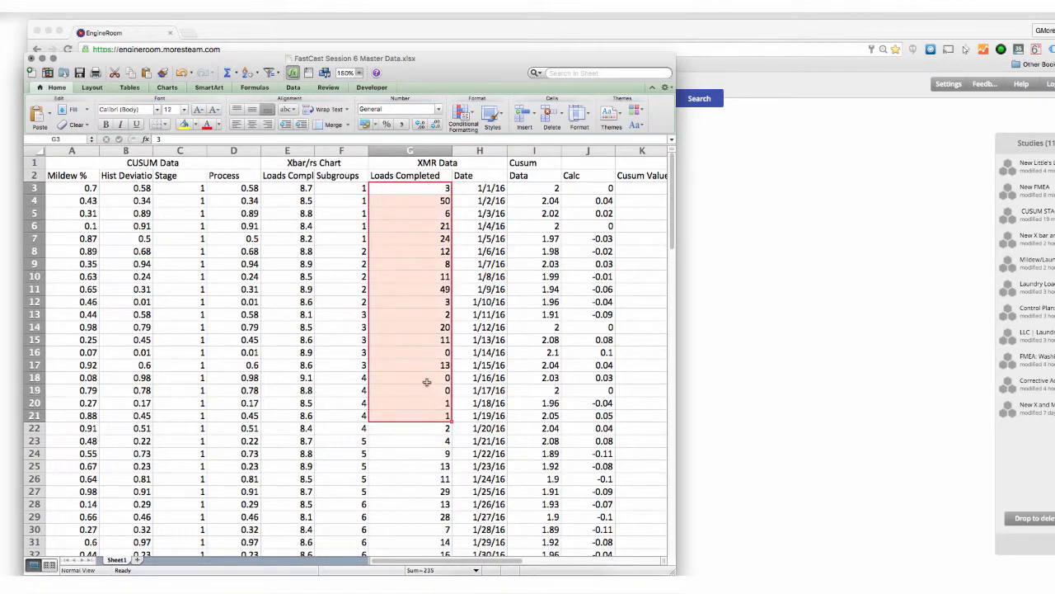
scroll(416, 287, down, 5)
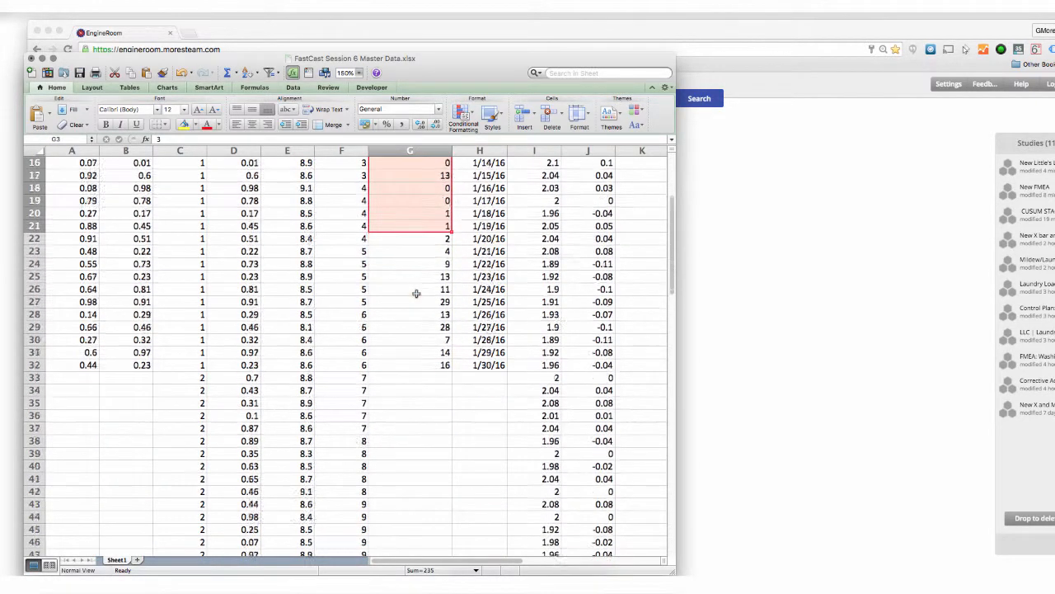
scroll(416, 293, up, 6)
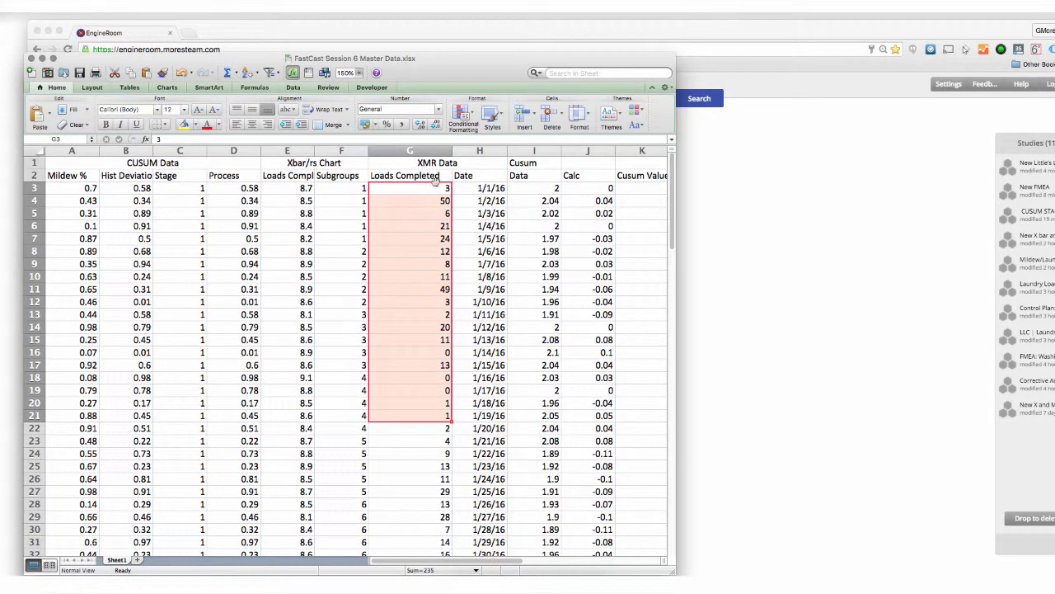
drag(416, 175, 468, 502)
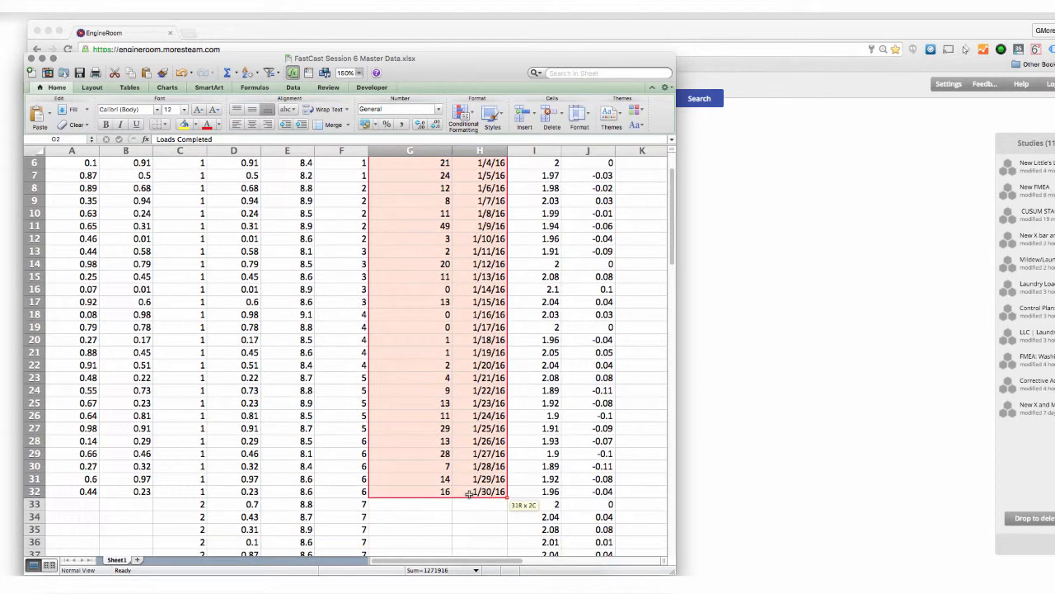
key(super+c)
scroll(475, 491, up, 2)
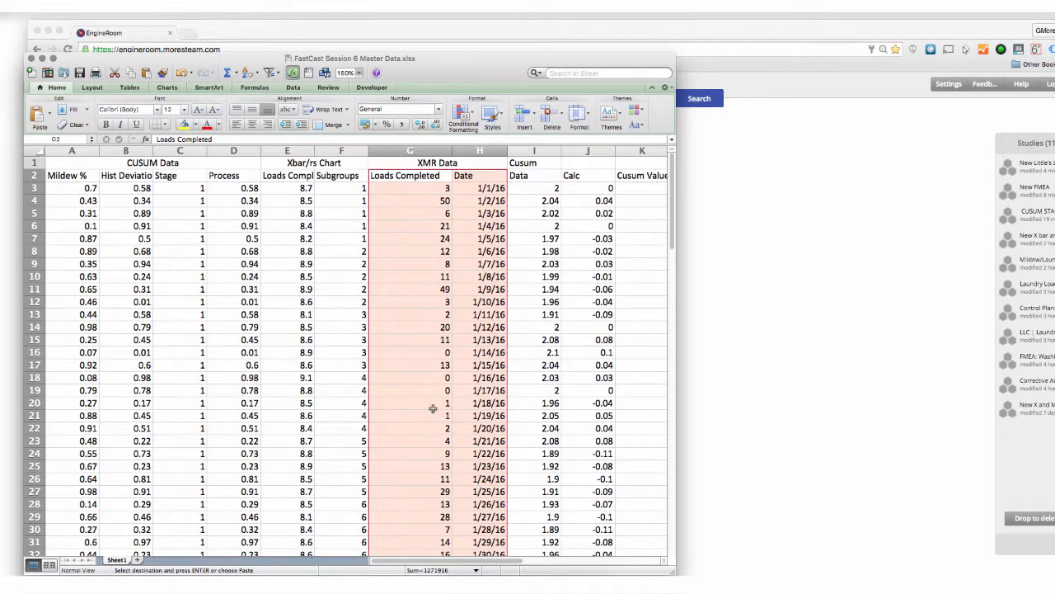
Switch back to EngineRoom in full screen, and create and open a new data source.
click(771, 174)
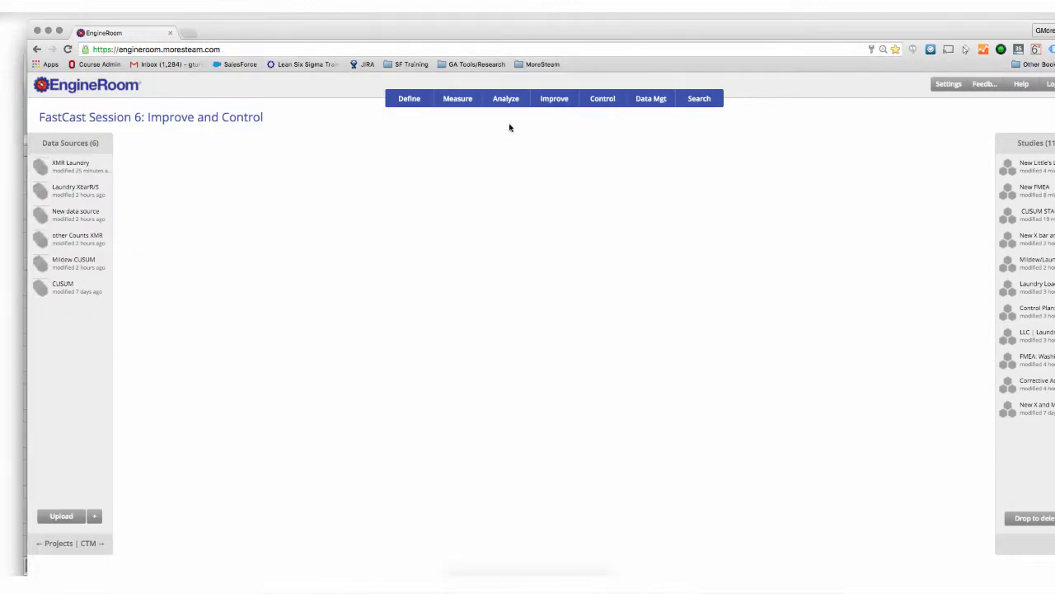
click(58, 30)
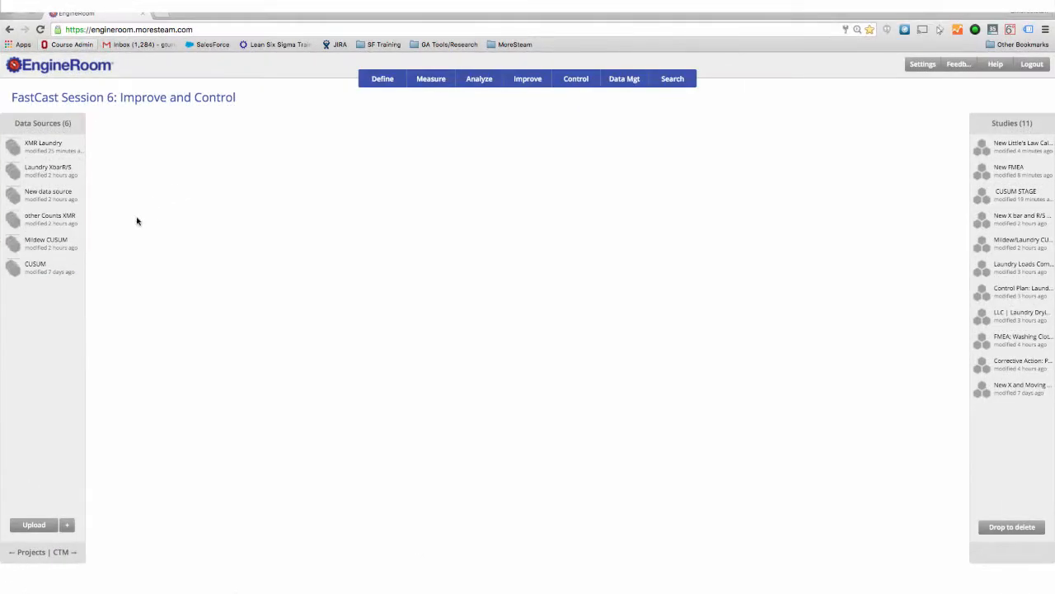
click(69, 526)
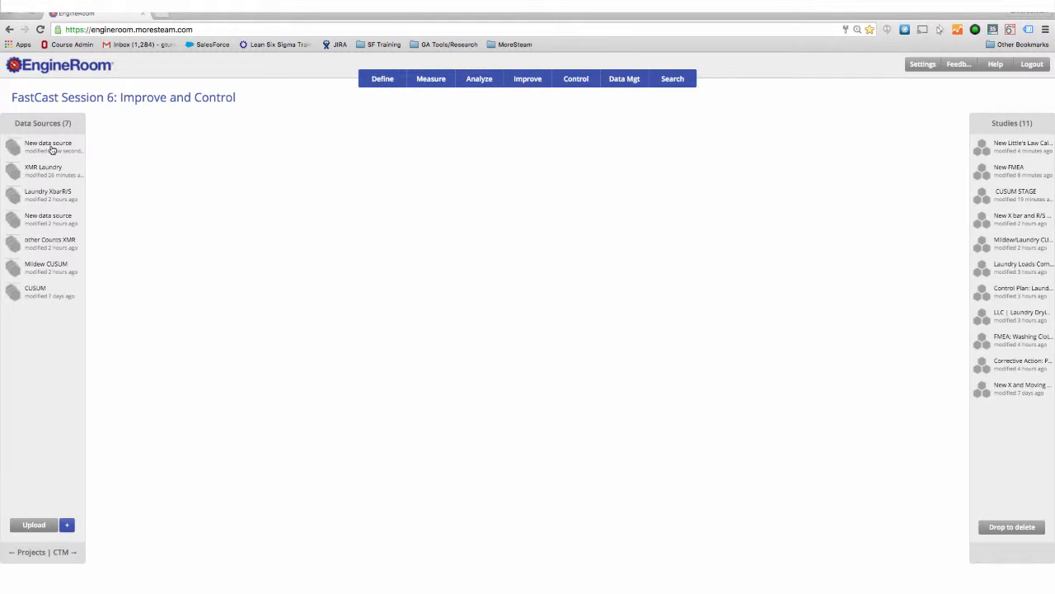
drag(52, 150, 566, 158)
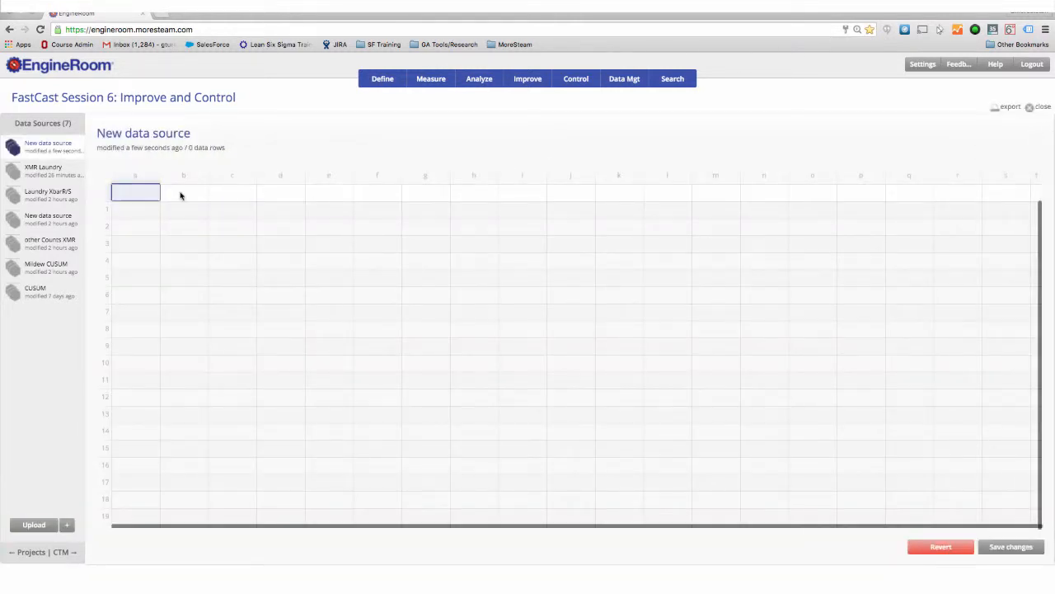
Paste the copied Loads Completed and Date data into the new data source, starting at column a's header cell.
double_click(131, 197)
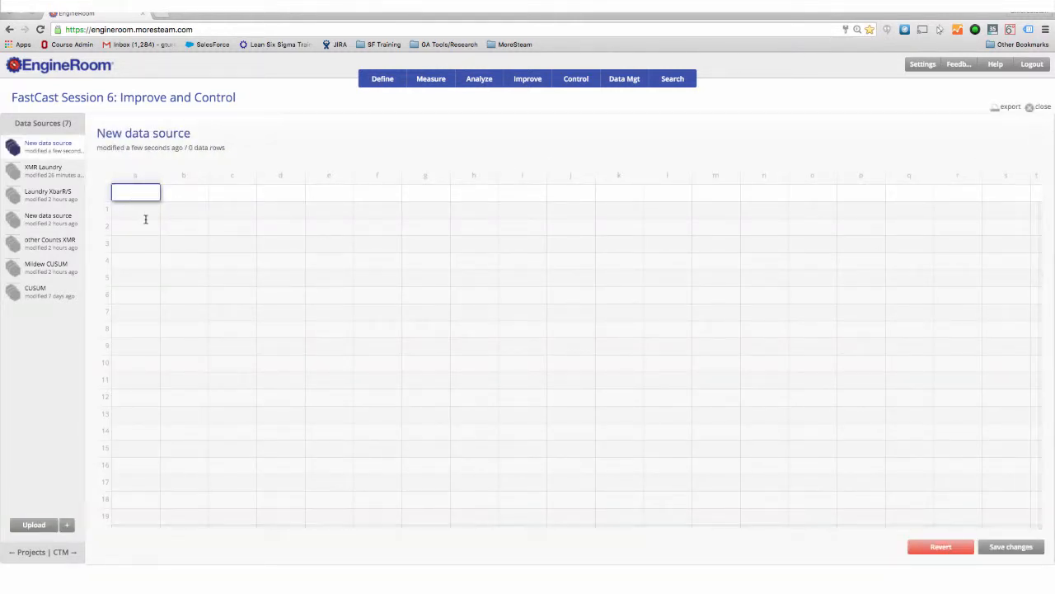
key(super+v)
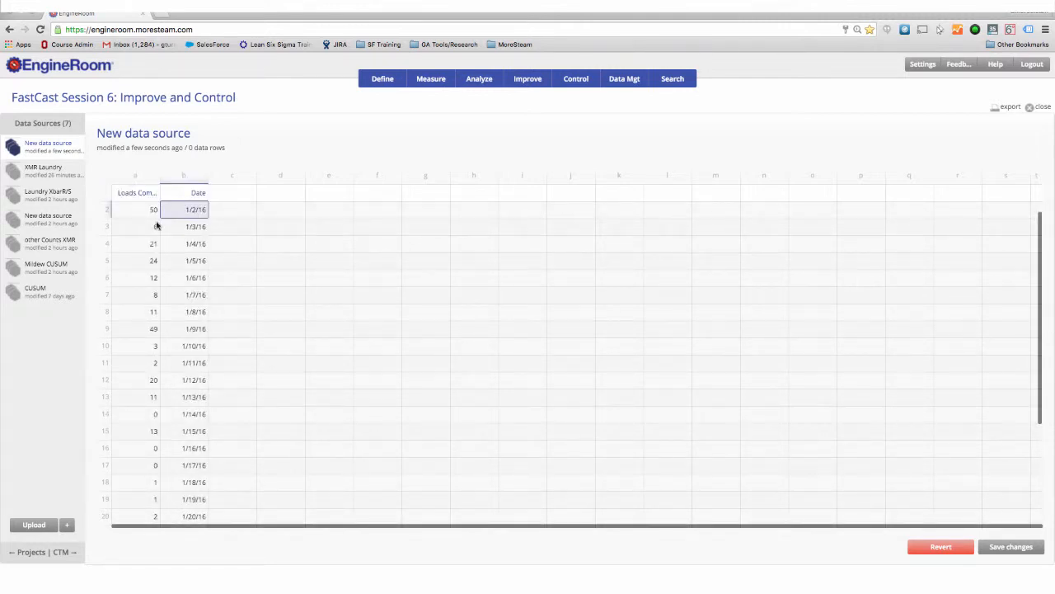
scroll(188, 259, up, 1)
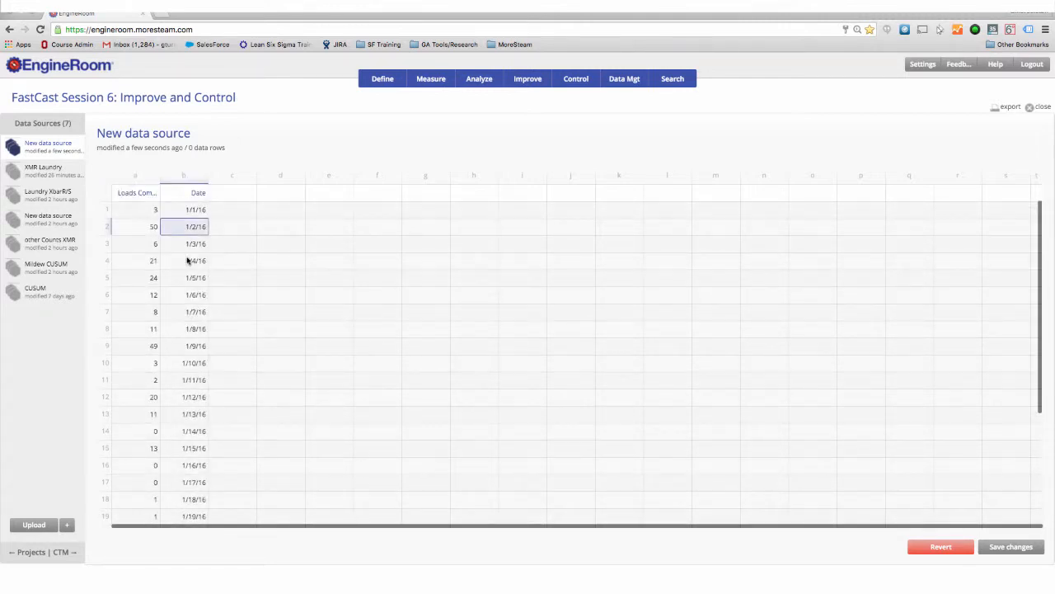
Name the data source "Rename This", save its changes and close it.
click(166, 136)
text(Rename This)
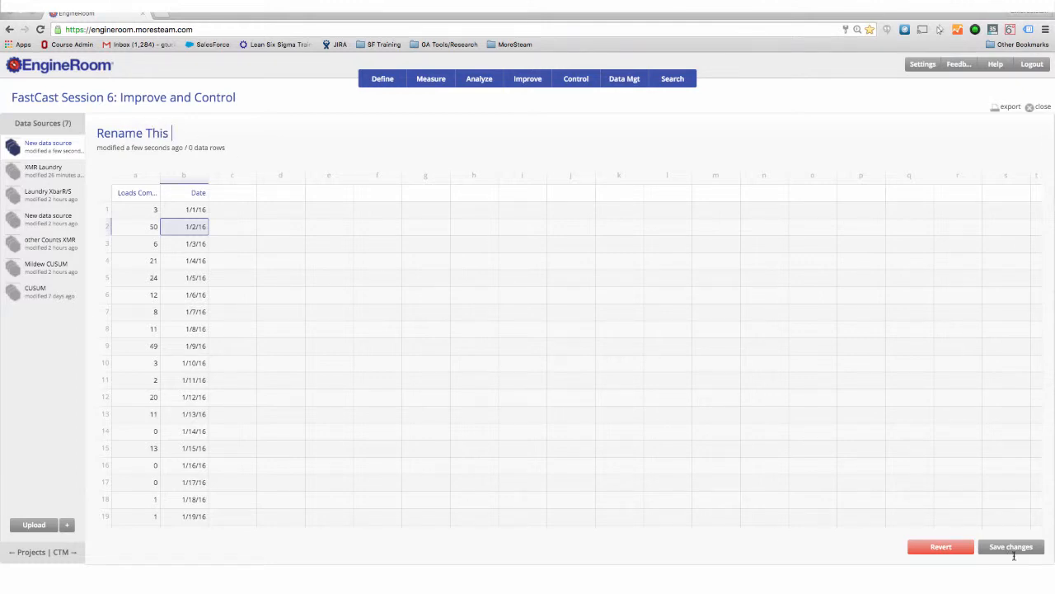
click(1020, 547)
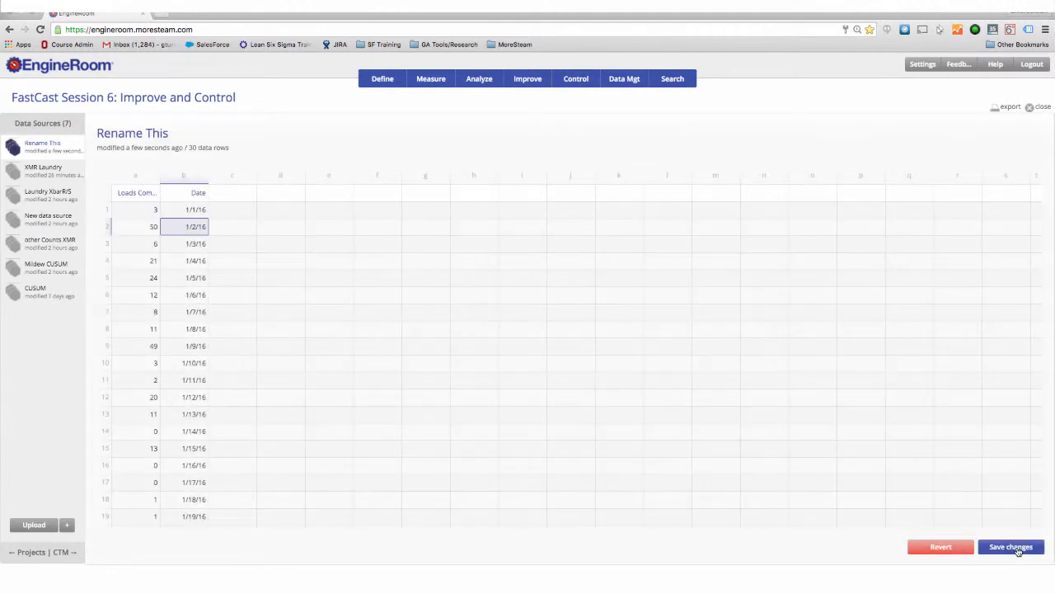
click(1039, 107)
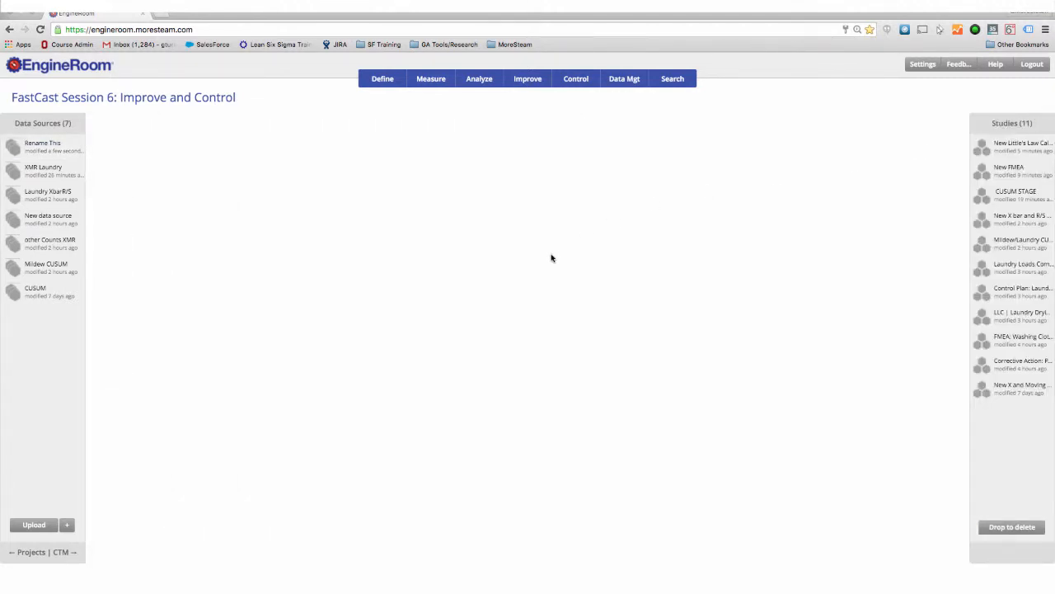
Create a new X and Moving Range Chart study and reposition it on the workspace.
click(575, 83)
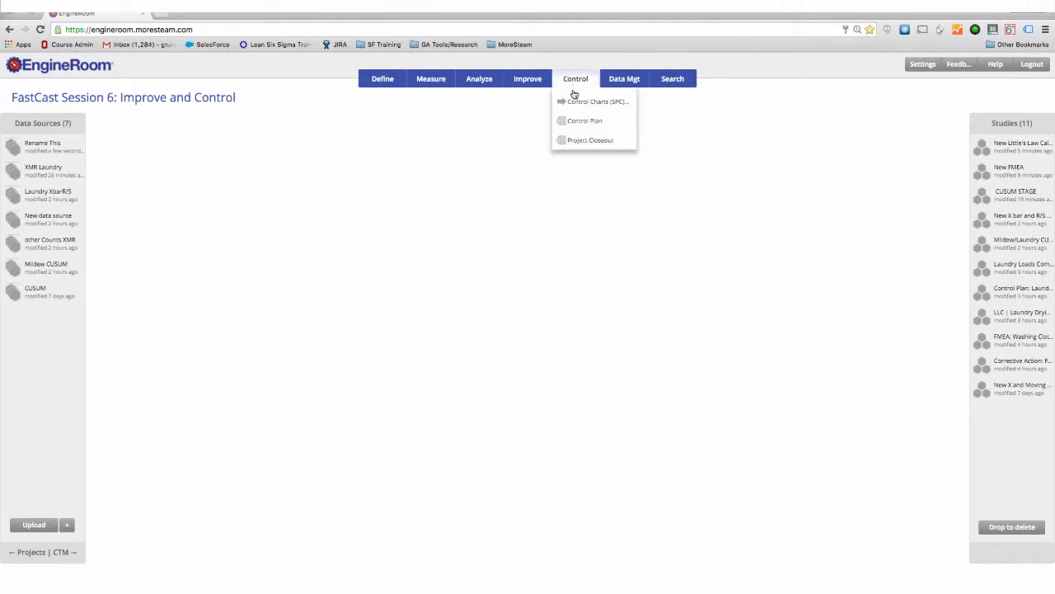
mouse_move(575, 103)
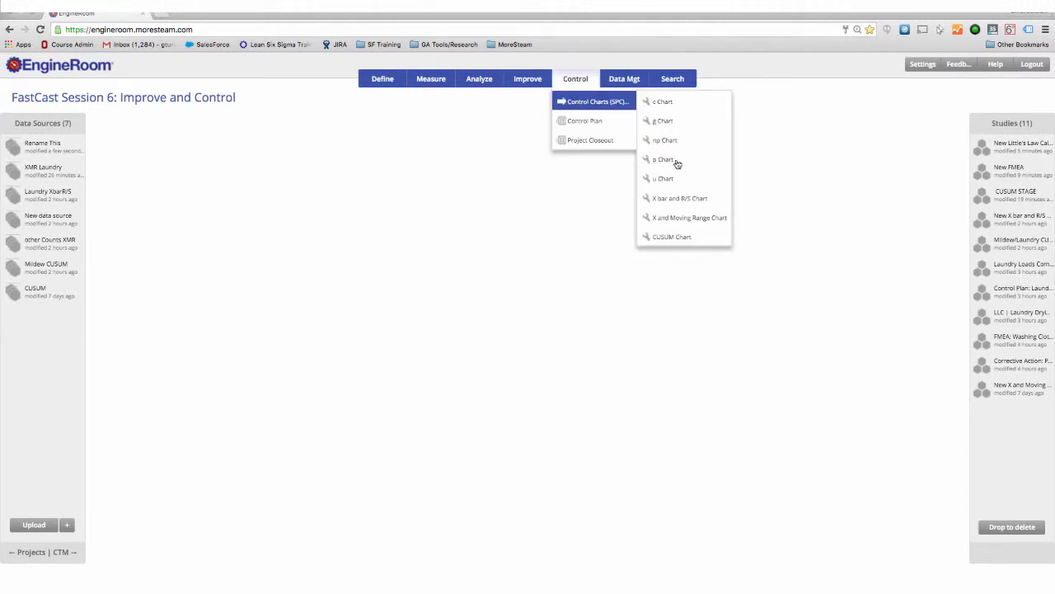
click(678, 217)
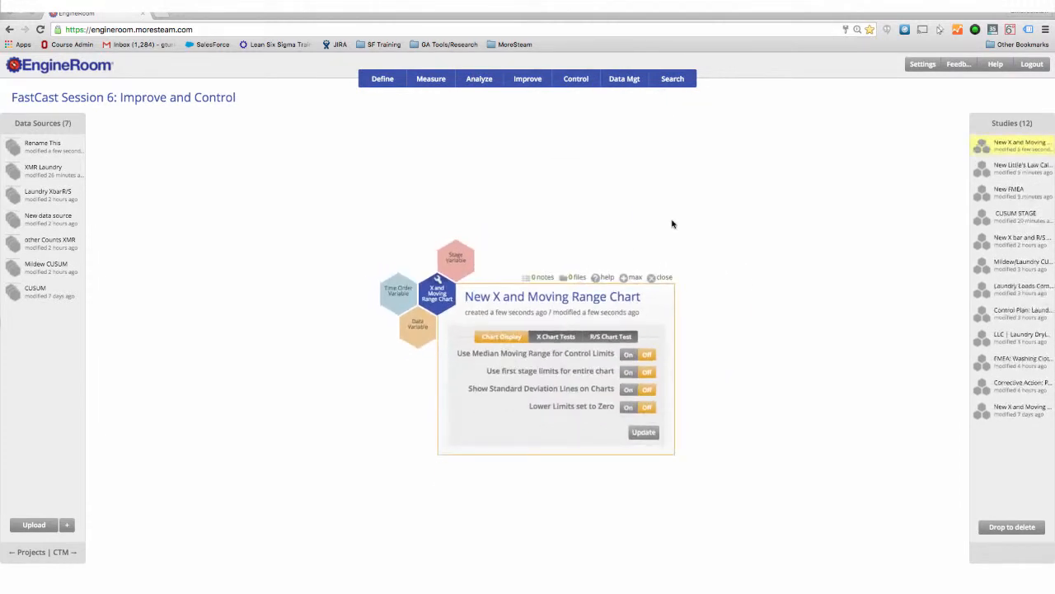
drag(442, 289, 377, 237)
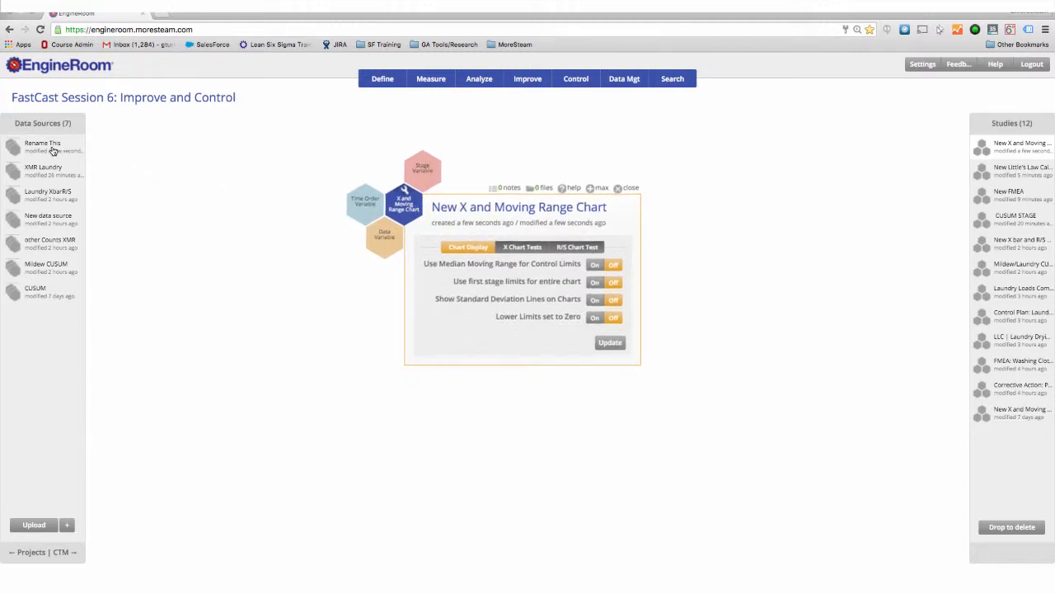
Assign Loads Completed from the "Rename This" data source as the chart's Data Variable.
mouse_move(50, 151)
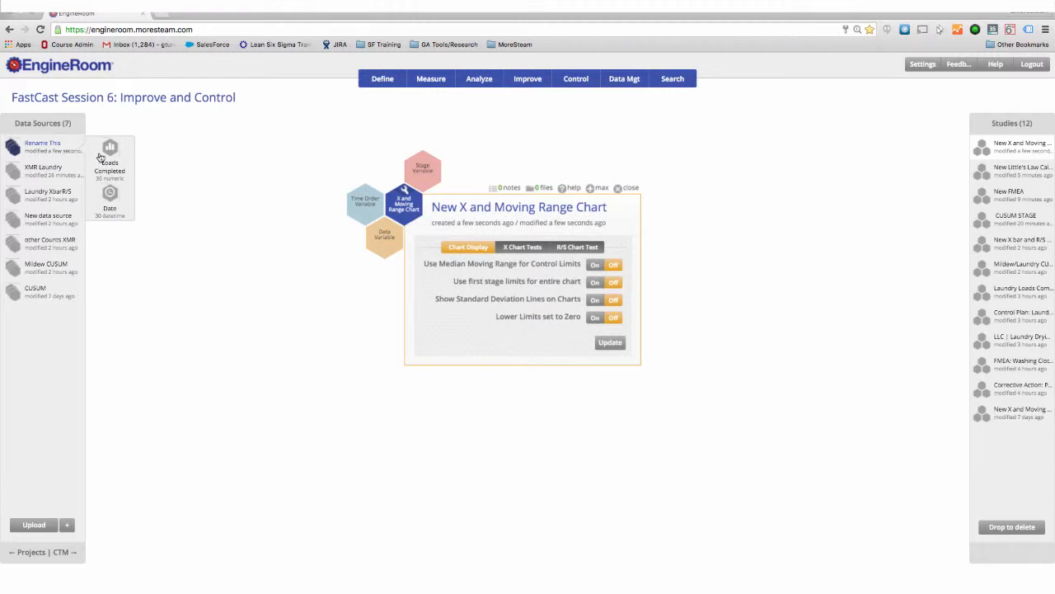
mouse_move(47, 148)
mouse_down()
mouse_move(285, 218)
mouse_move(427, 221)
mouse_move(215, 156)
mouse_move(62, 149)
mouse_up()
drag(109, 154, 383, 238)
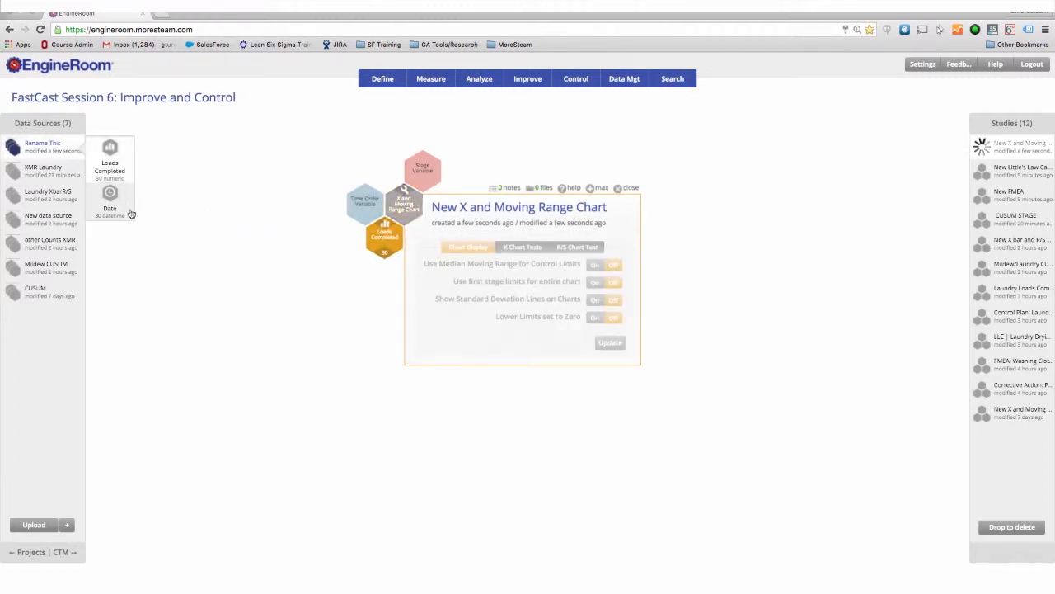
Assign Date from "Rename This" as the chart's Time Order Variable, then reposition and maximize the study.
drag(115, 201, 353, 204)
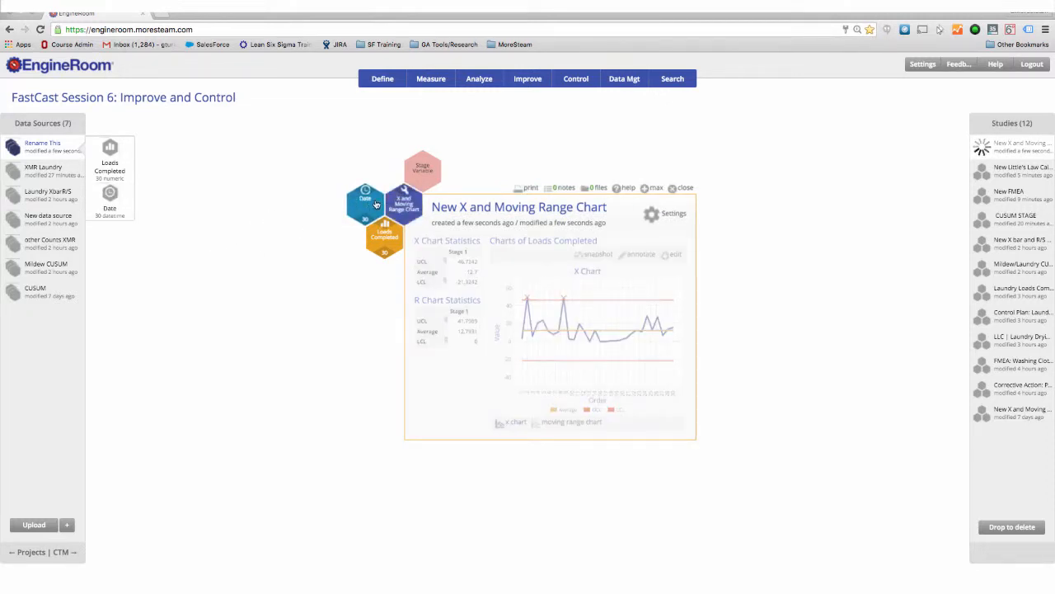
drag(407, 207, 216, 163)
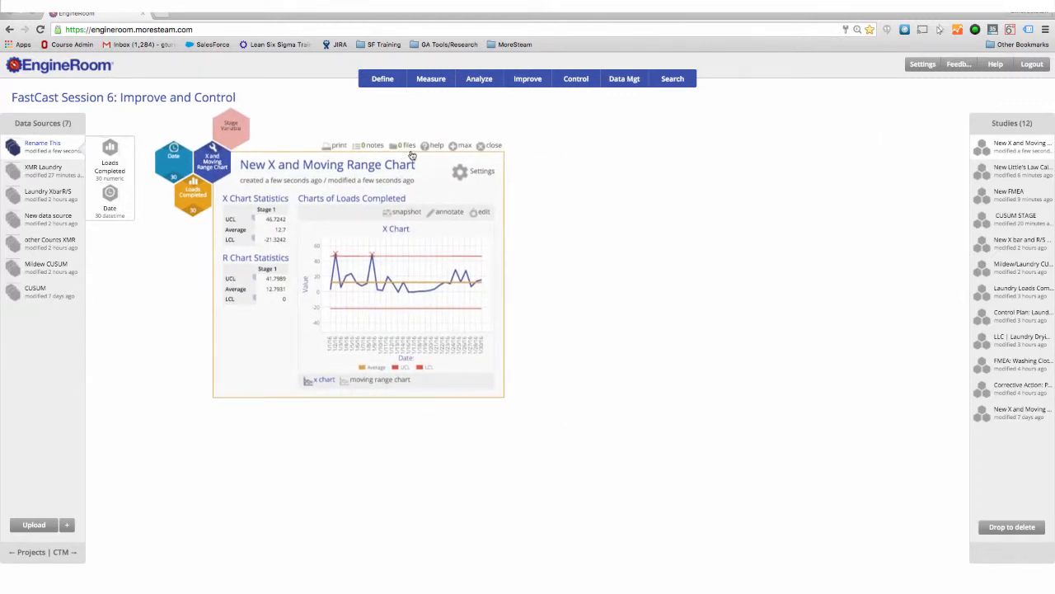
click(454, 147)
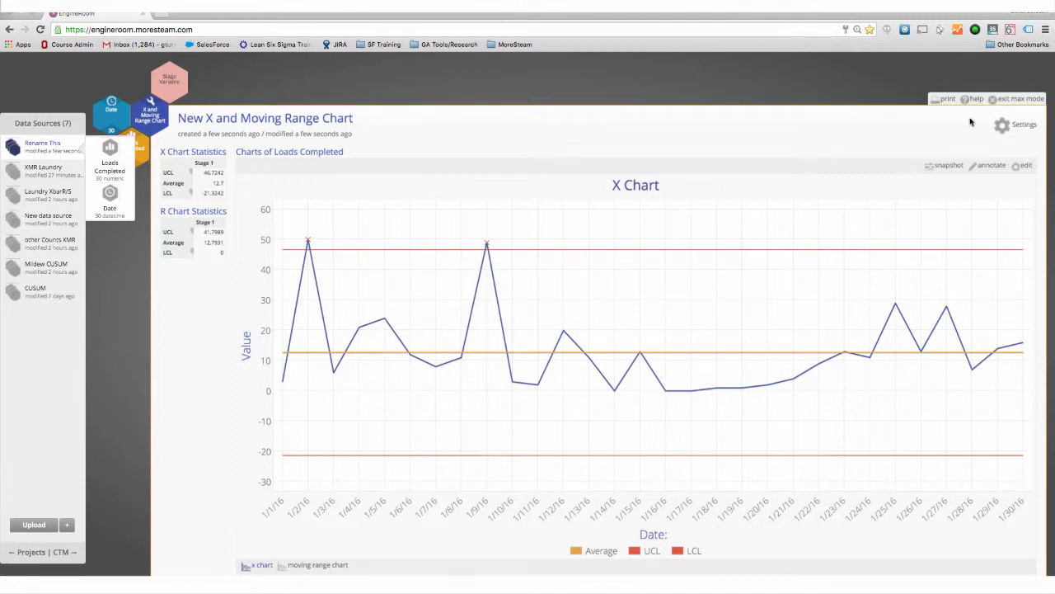
Review the X chart tests in the study's settings, save the settings and close the X and Moving Range Chart study.
click(1001, 127)
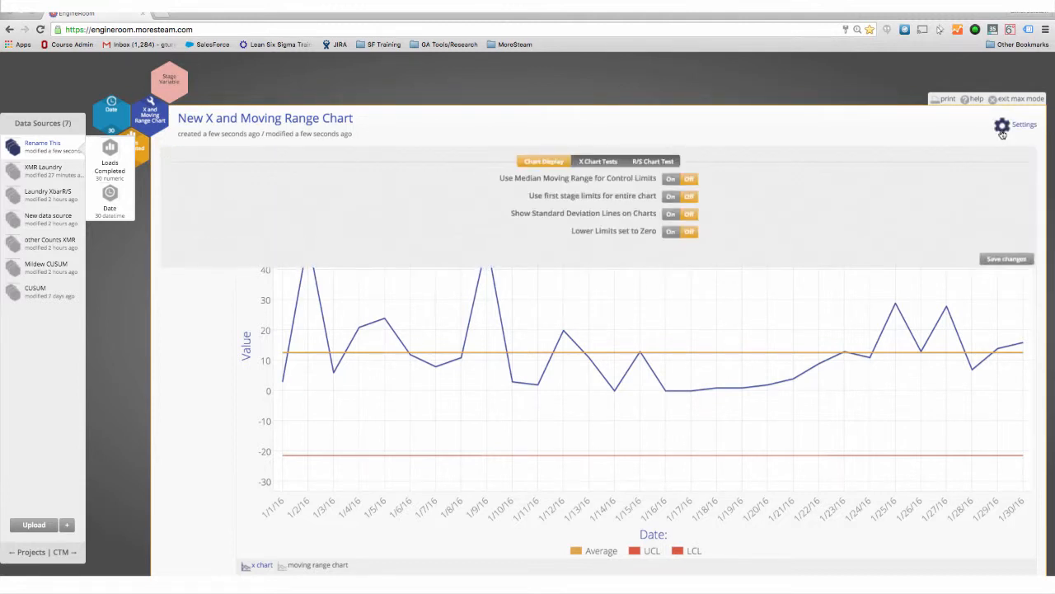
click(608, 165)
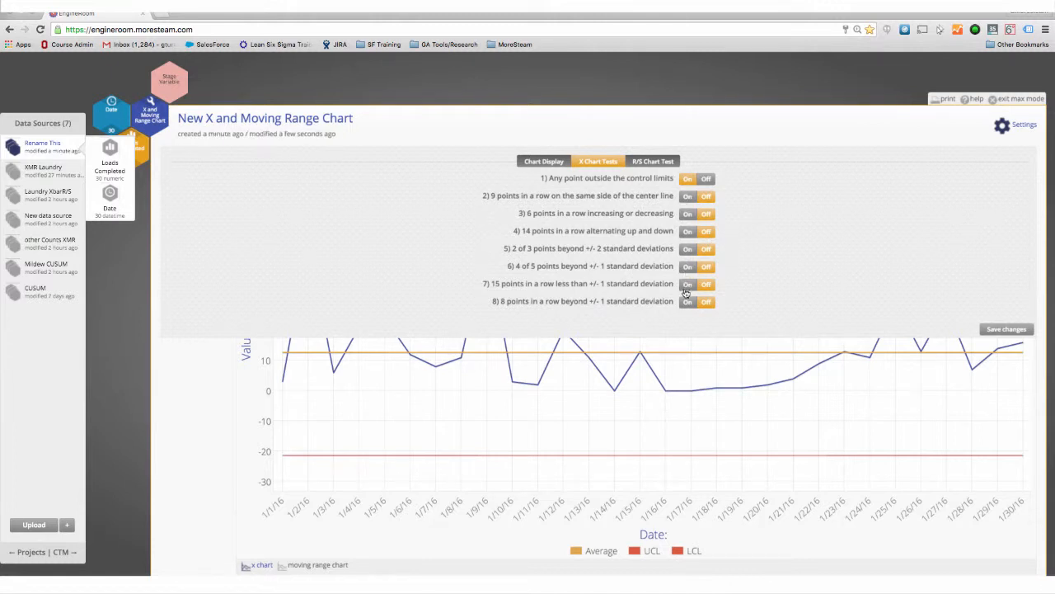
click(996, 332)
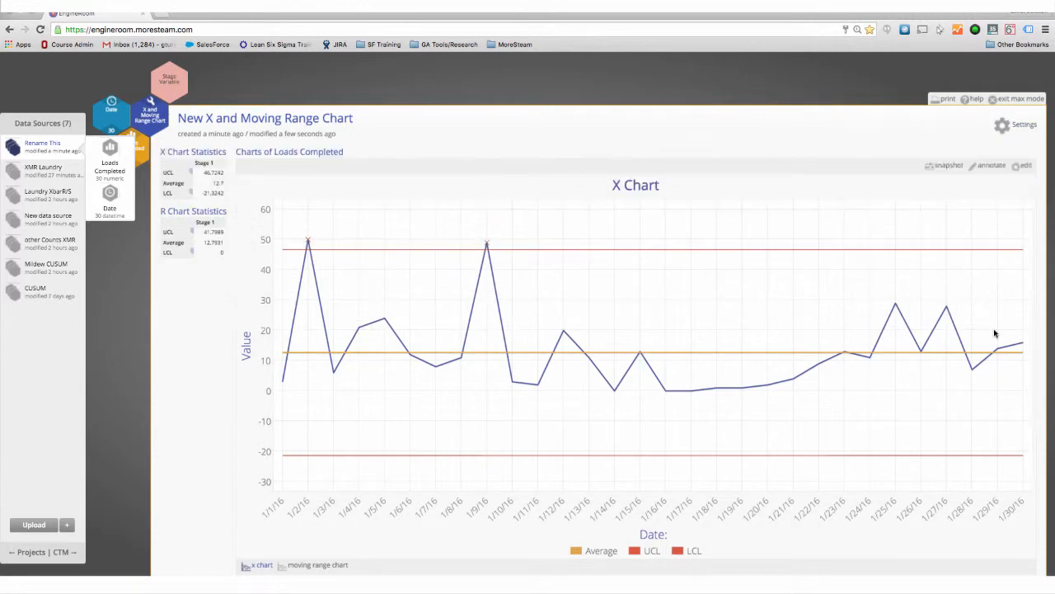
click(994, 99)
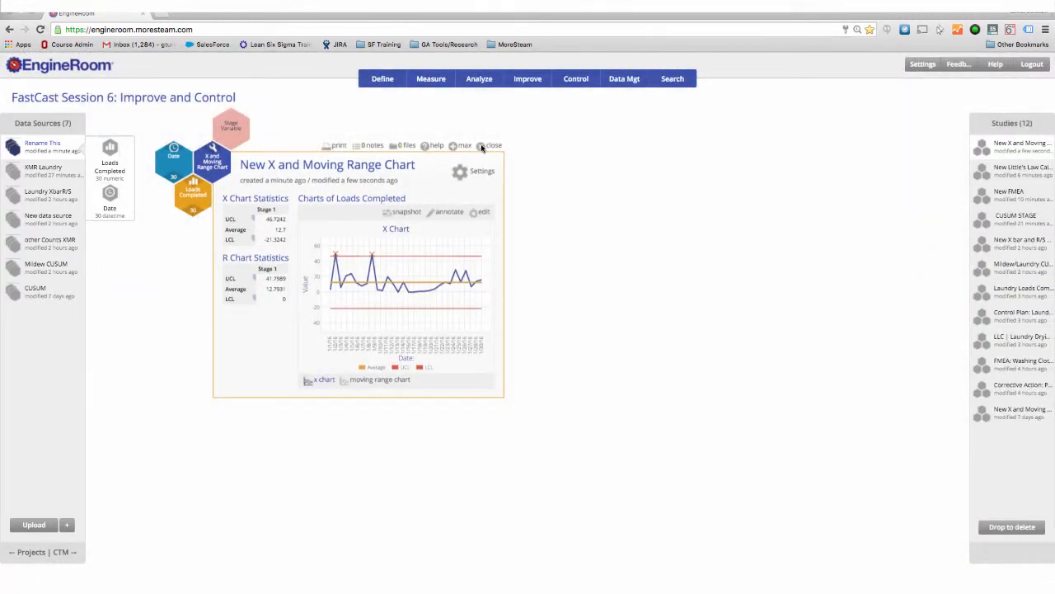
click(482, 146)
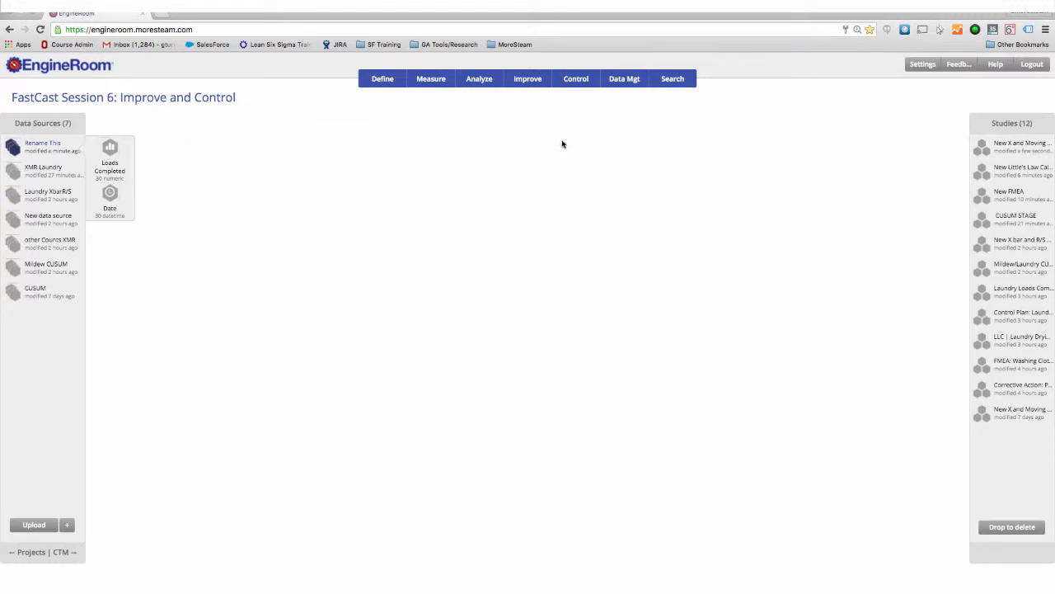
Create a new X bar and R/S Chart study and inspect the Laundry XbarR/S data source.
click(588, 86)
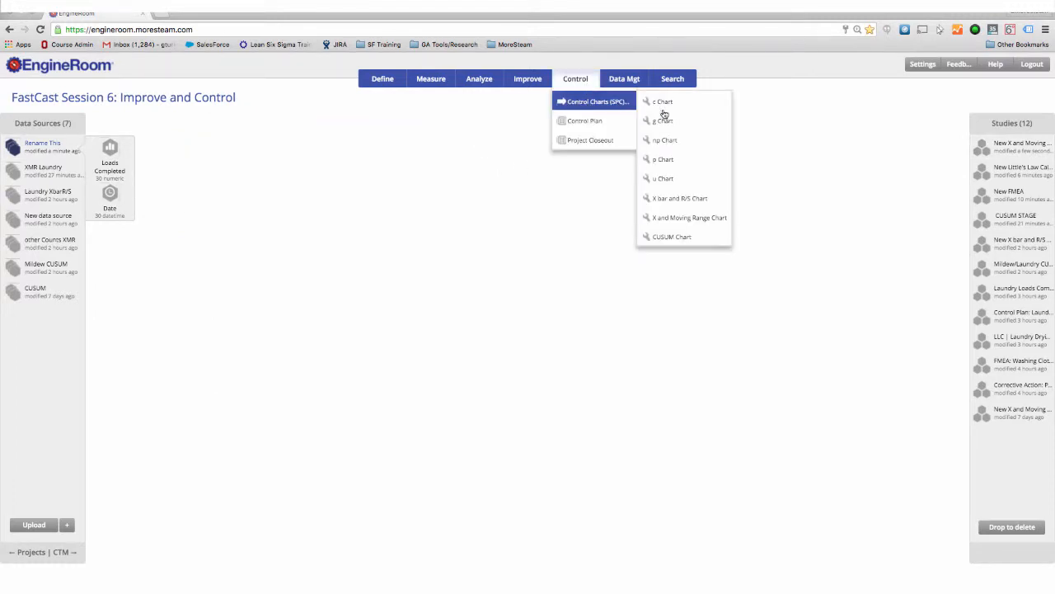
click(674, 199)
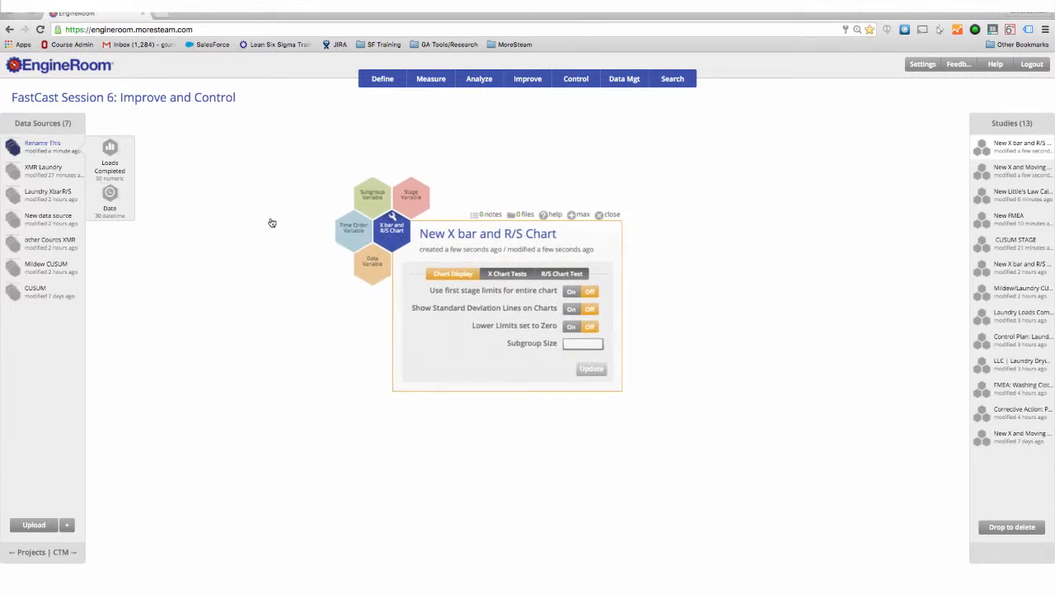
click(55, 201)
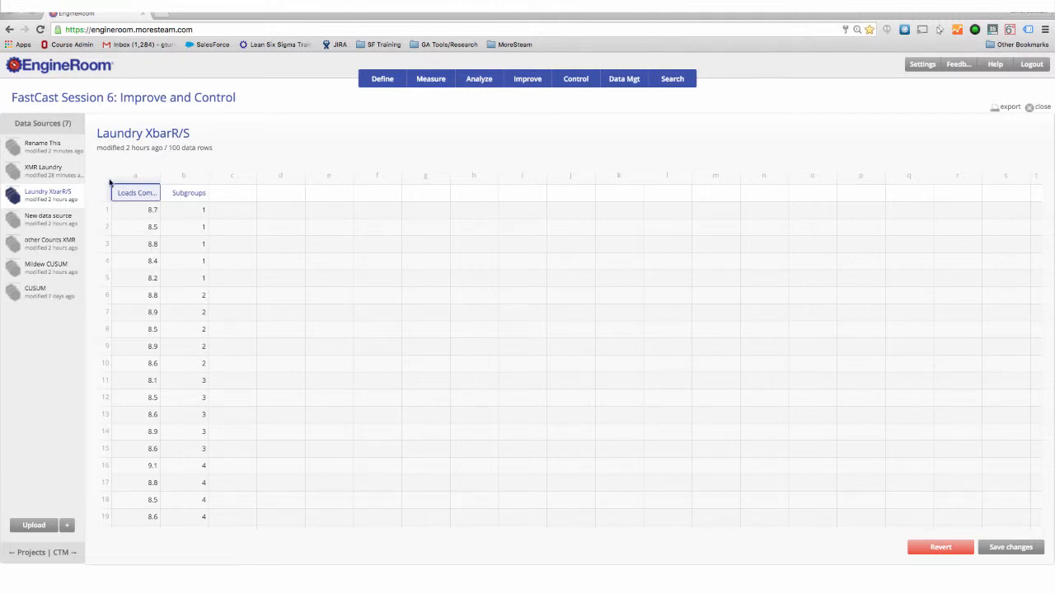
click(56, 200)
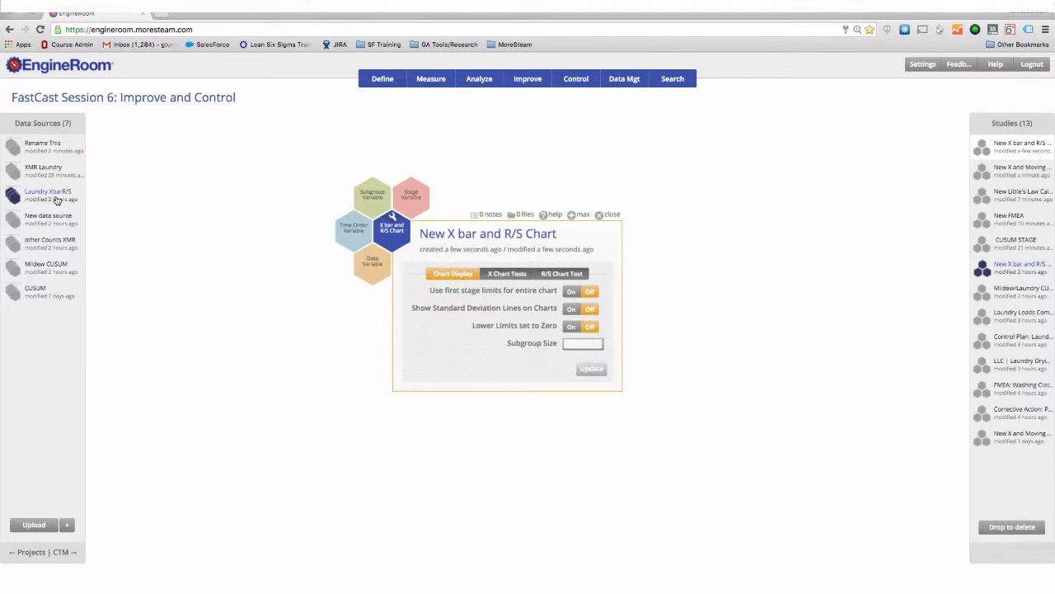
Assign Loads Completed from Laundry XbarR/S as the Data Variable and Subgroups as the Subgroup Variable.
mouse_move(59, 201)
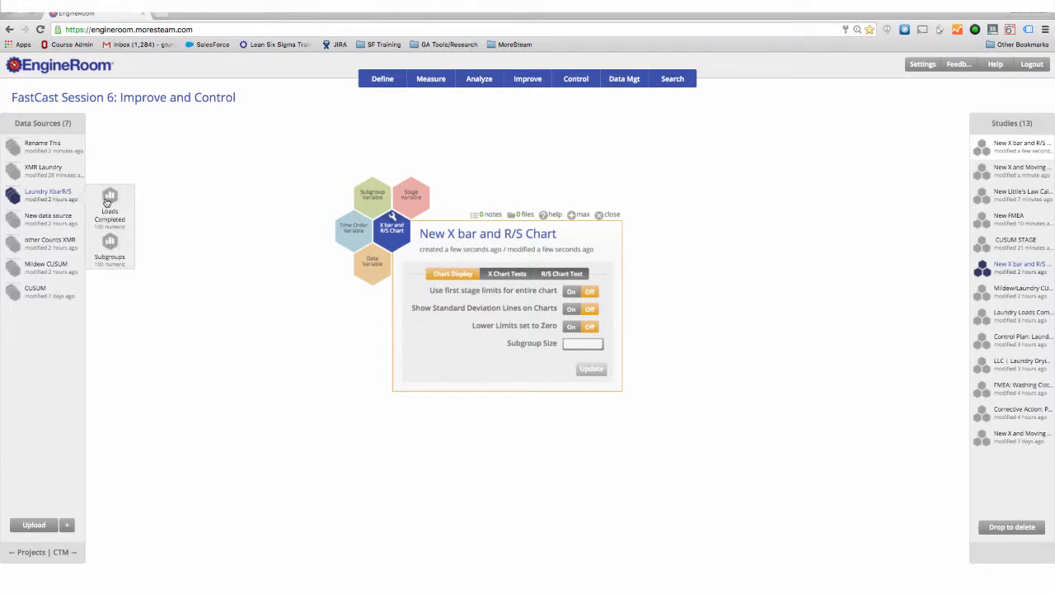
drag(107, 202, 374, 267)
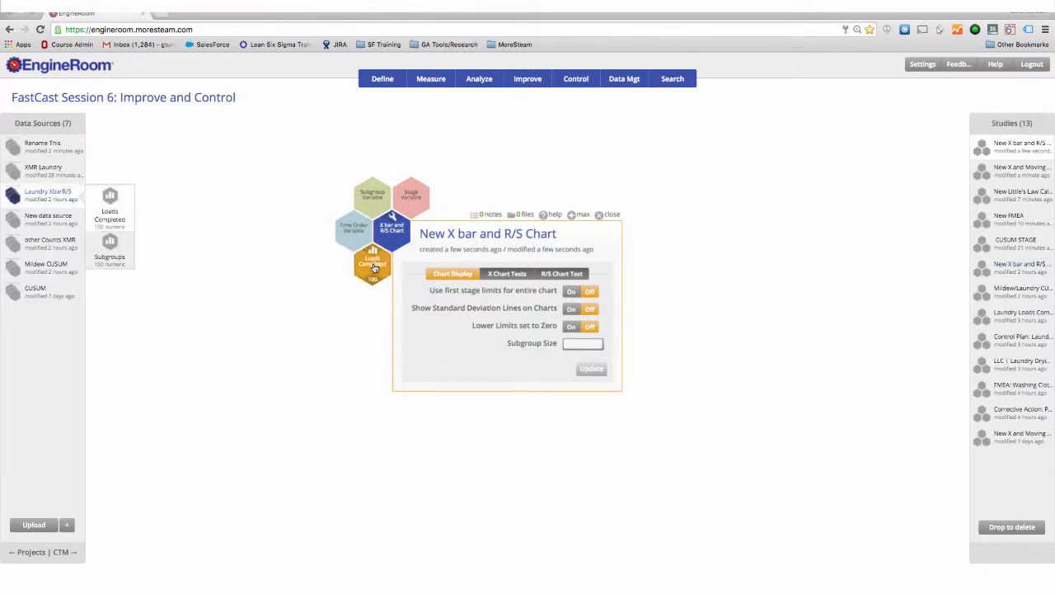
drag(112, 251, 373, 198)
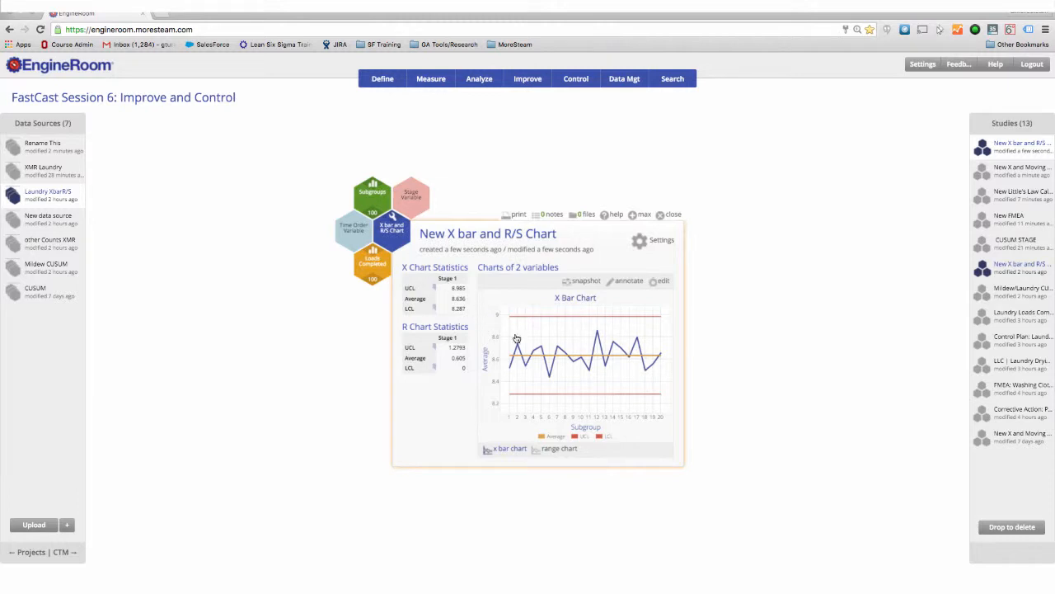
Maximize the X bar and R/S study and compare its range chart with its x bar chart.
click(636, 215)
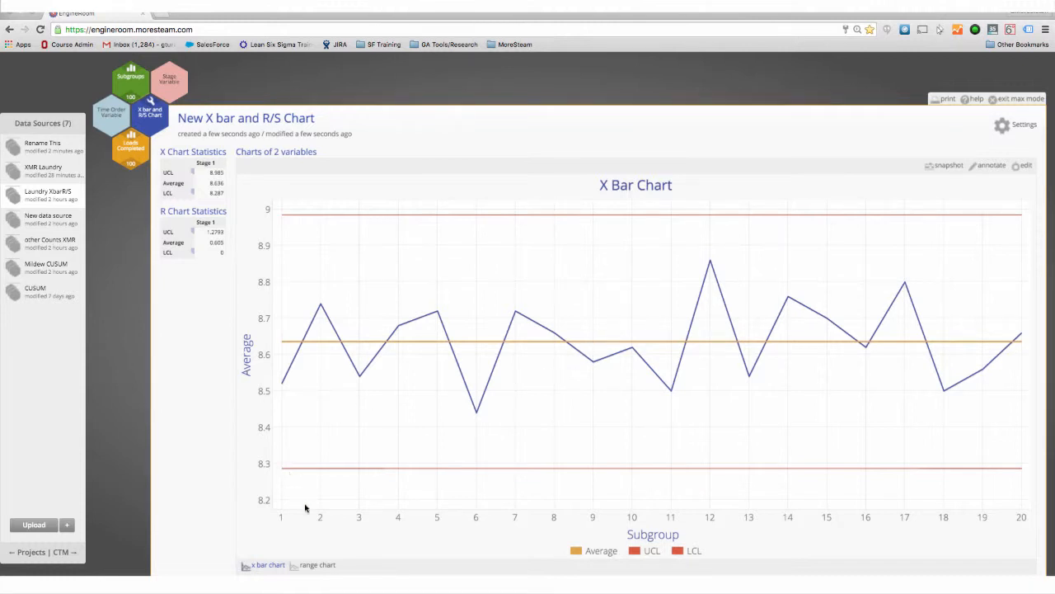
click(290, 567)
click(271, 567)
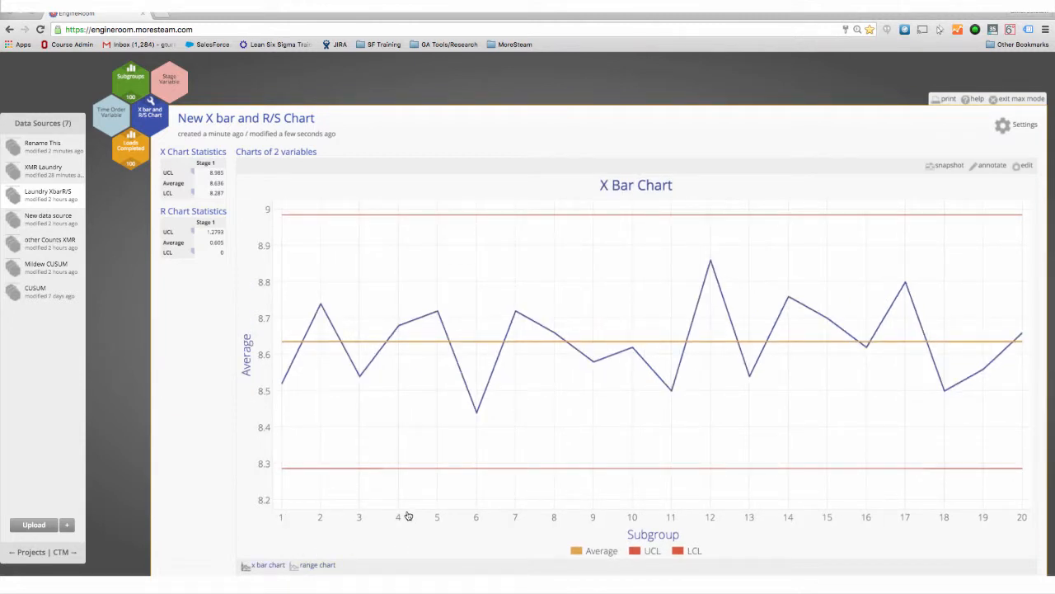
Annotate the X Bar Chart above subgroups 6 to 9 with the note "dsfgsdfgdsfgdsfg" in a larger, lighter blue font.
click(989, 167)
click(495, 244)
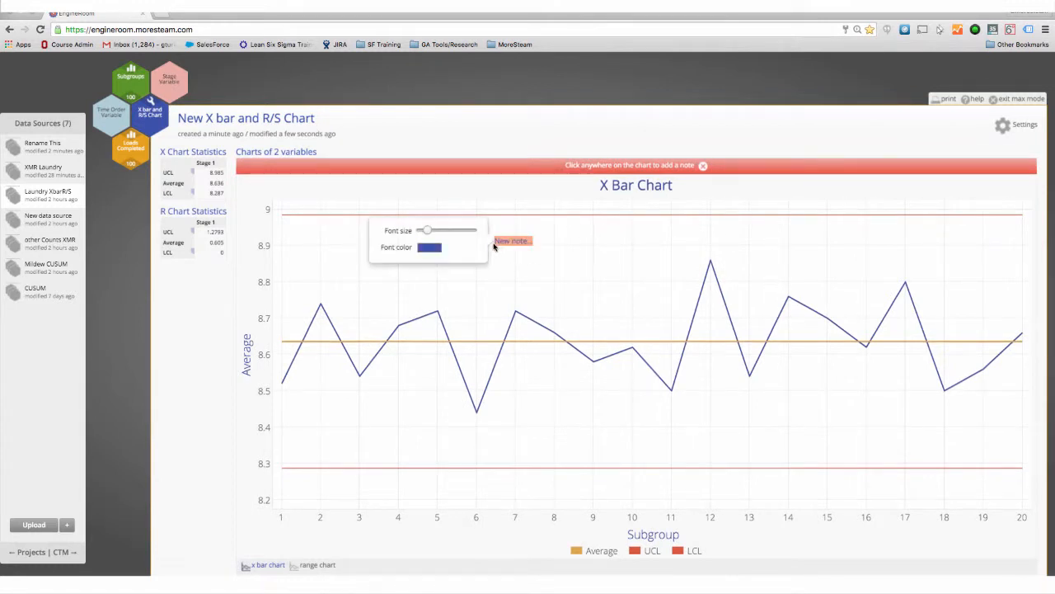
text(dsfgsdfgdsfgdsfg)
drag(430, 232, 441, 230)
click(429, 247)
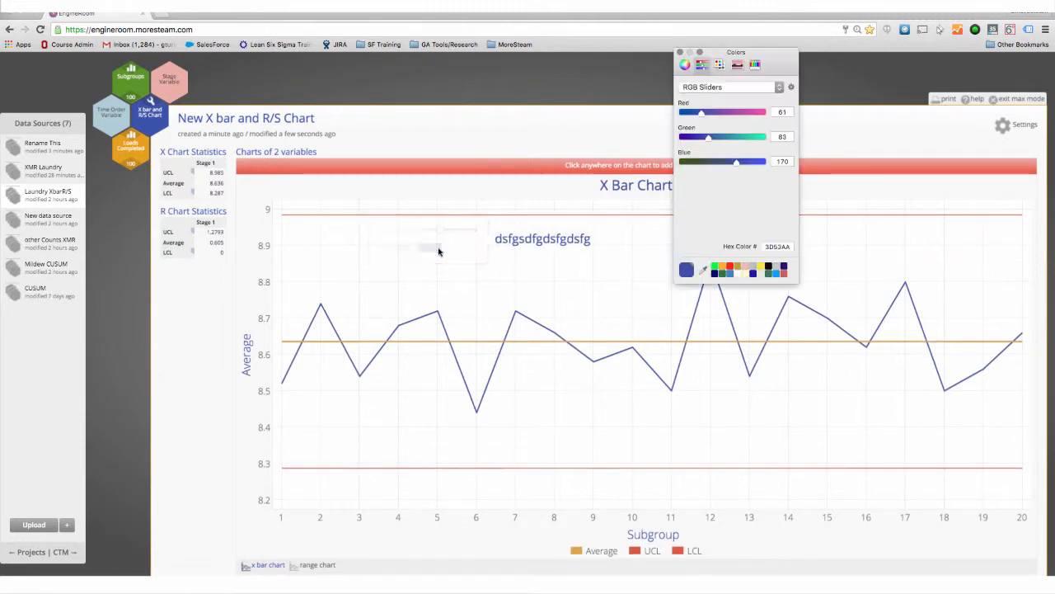
click(680, 52)
click(702, 166)
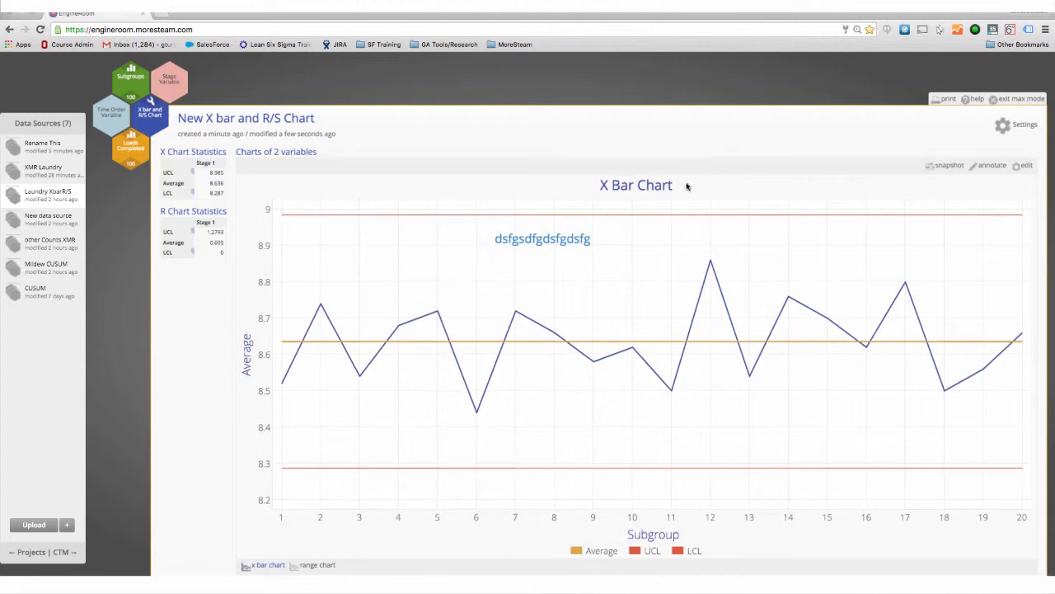
Close the X bar and R/S Chart study and place a new CUSUM Chart study on the workspace.
click(995, 101)
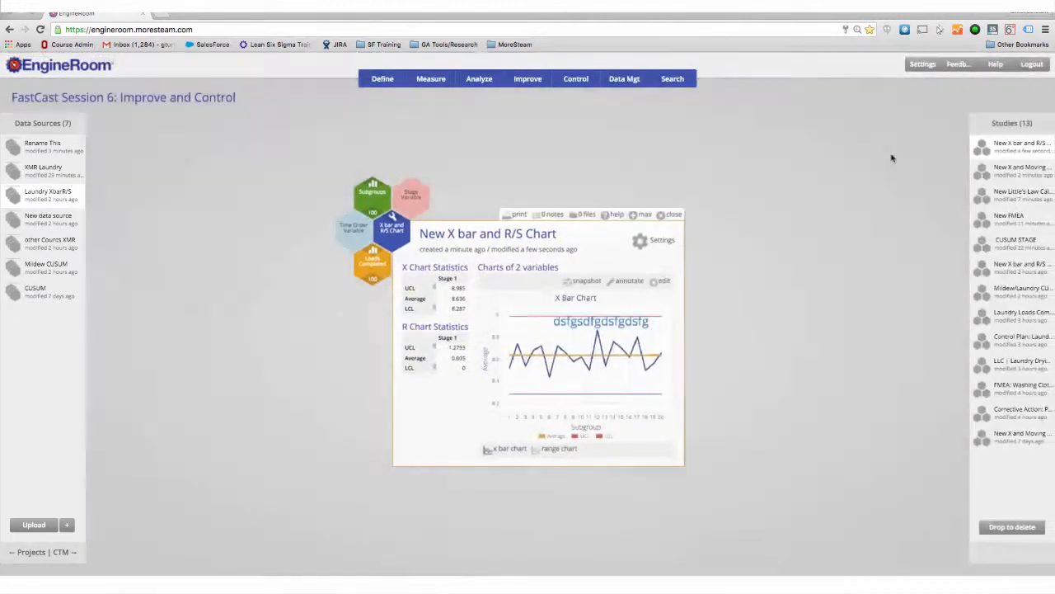
click(660, 216)
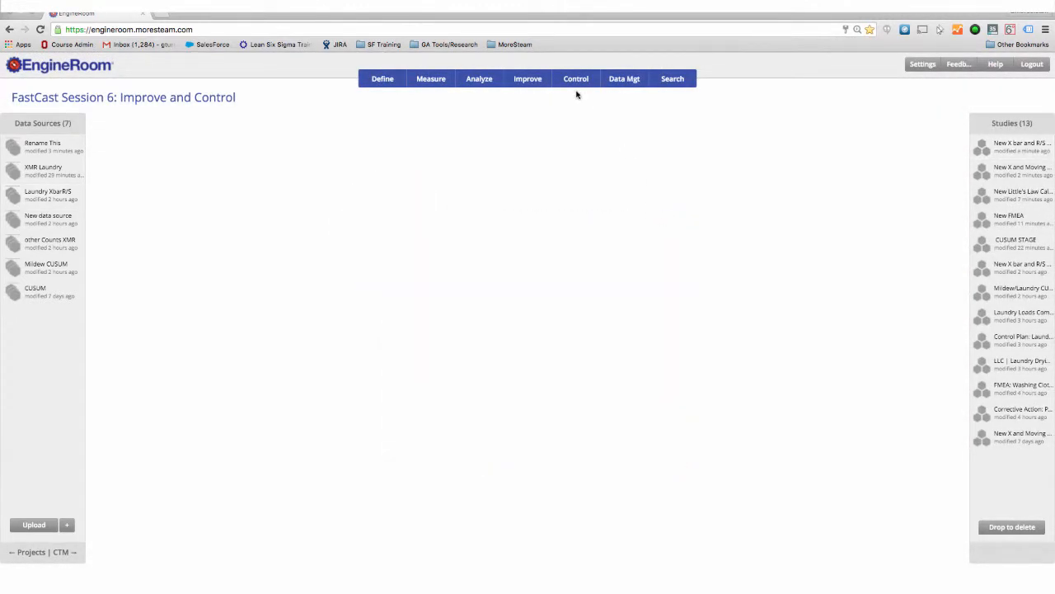
mouse_move(576, 84)
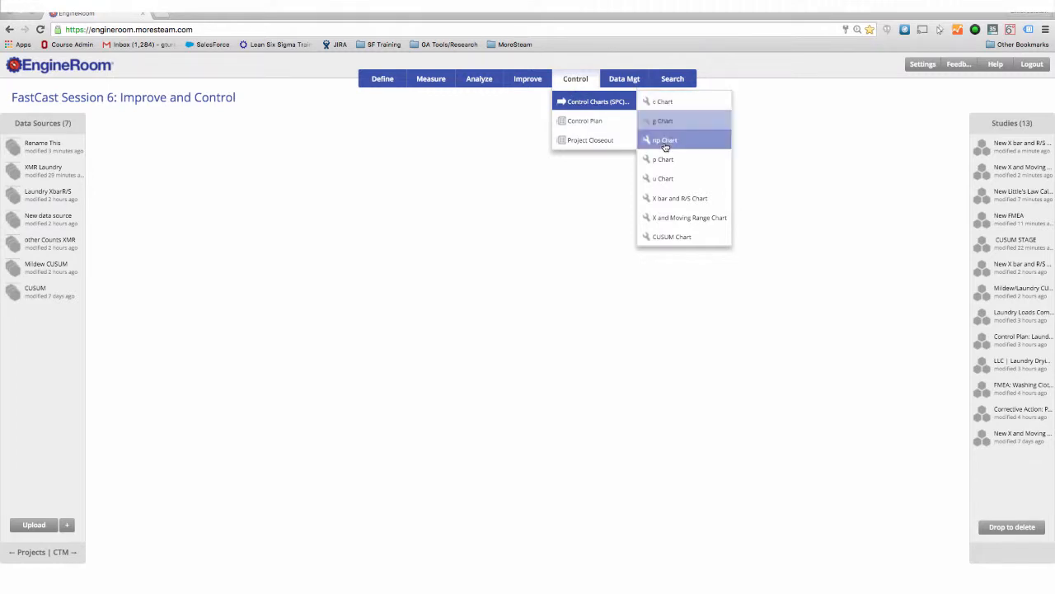
click(666, 239)
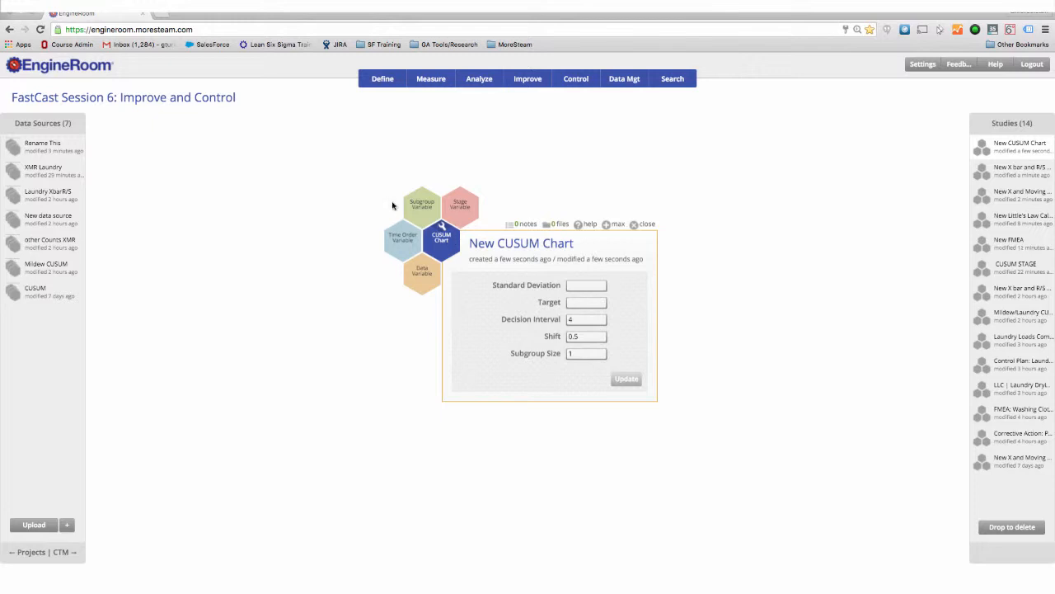
drag(436, 238, 422, 215)
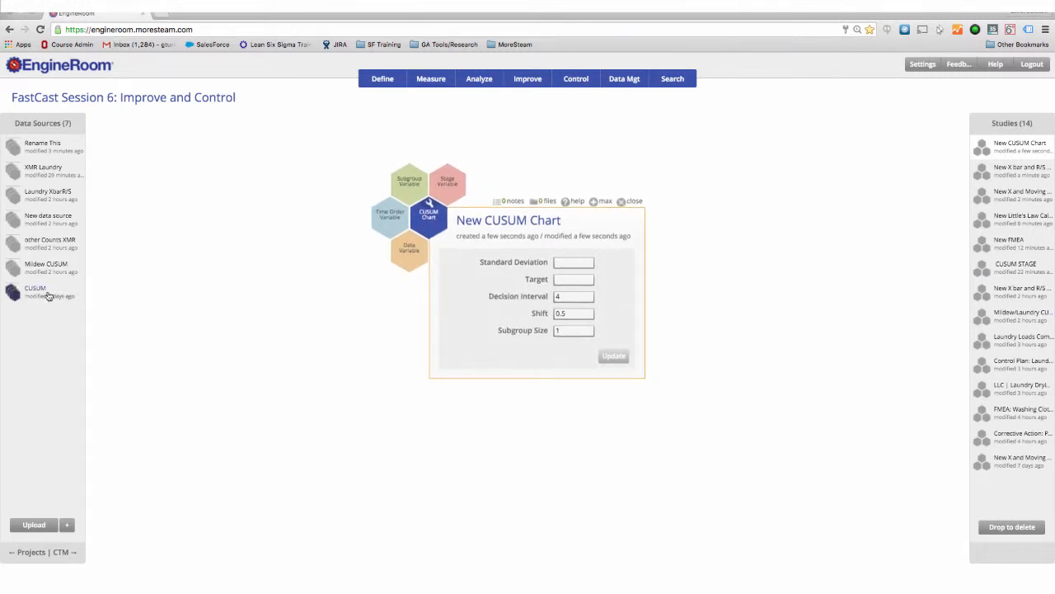
Assign Errors from the CUSUM data source as the Data Variable and set the Standard Deviation to .0579.
mouse_move(45, 296)
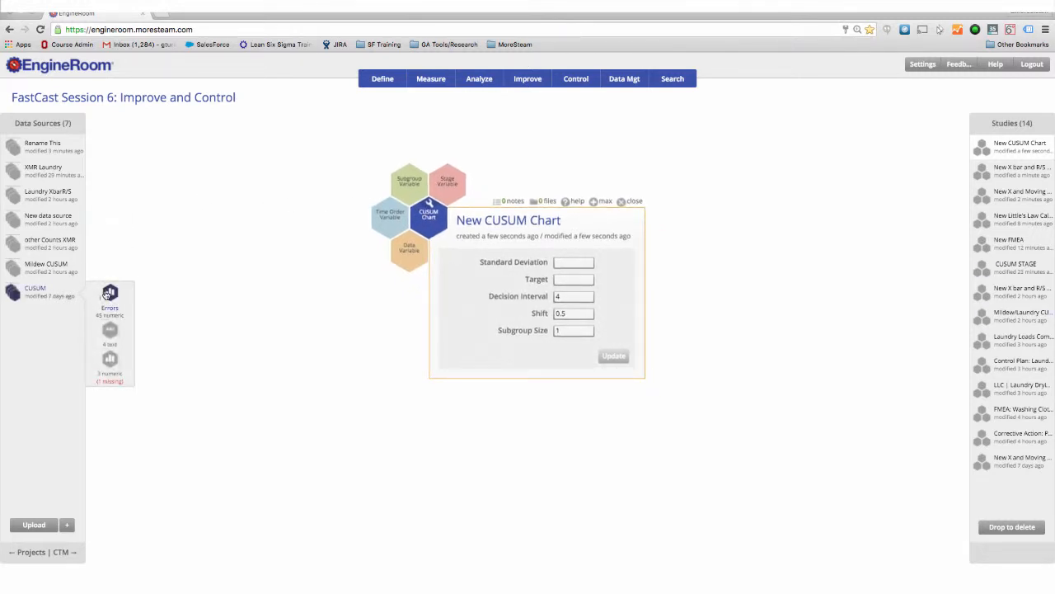
drag(105, 298, 404, 254)
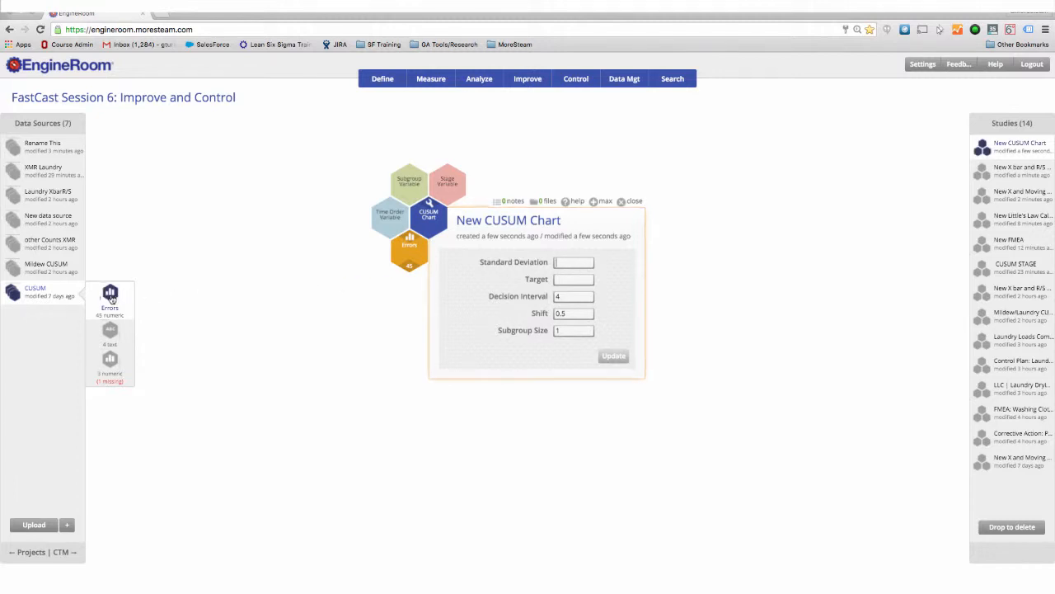
mouse_move(111, 297)
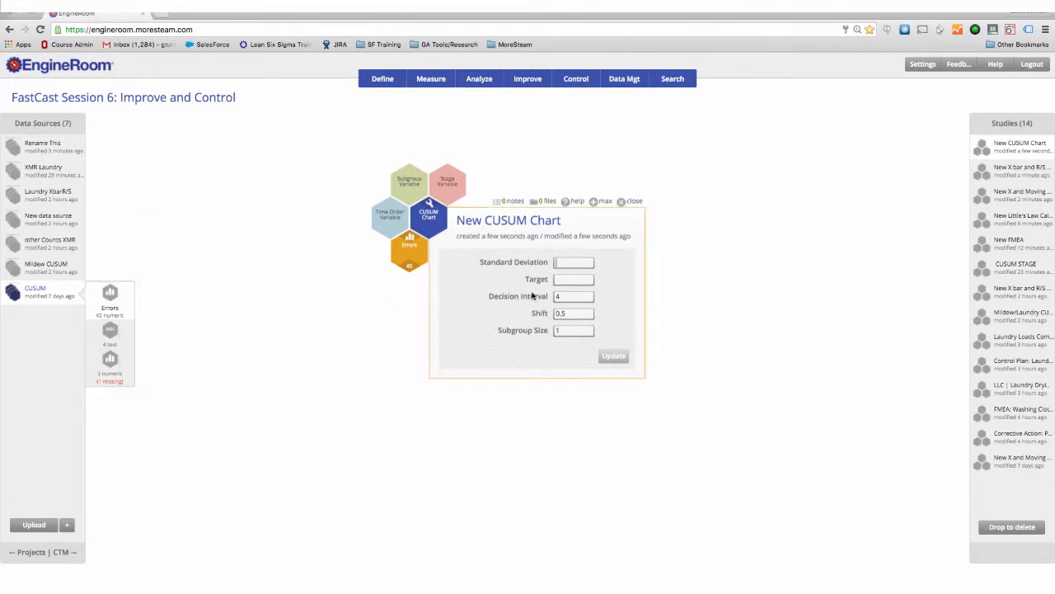
text(.0579)
Look up the specified parameters in the CUSUM data source and set the CUSUM chart's Target to 2.
click(134, 292)
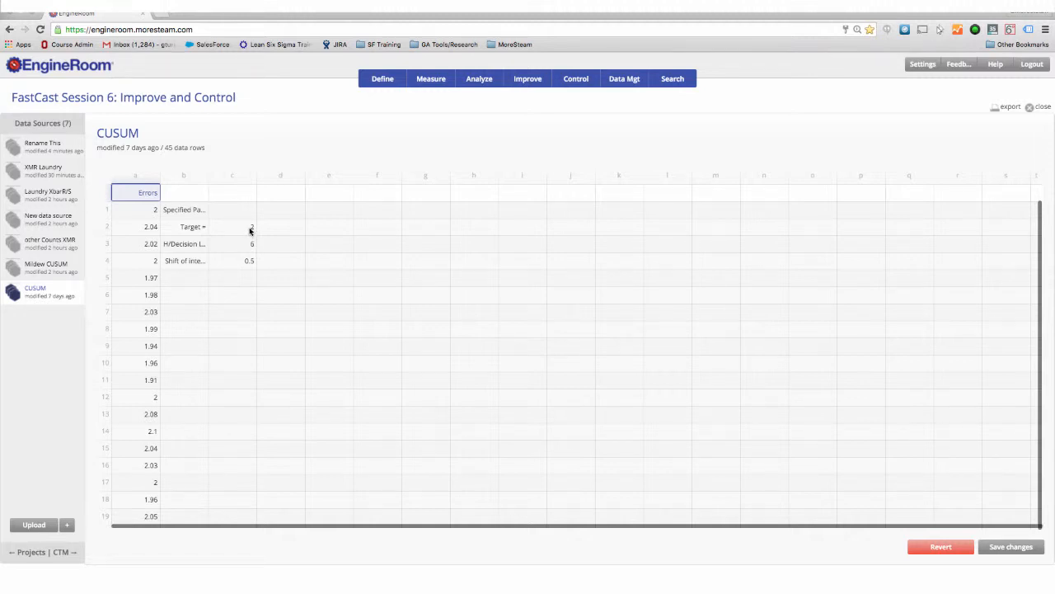
scroll(251, 231, right, 1)
scroll(251, 231, down, 1)
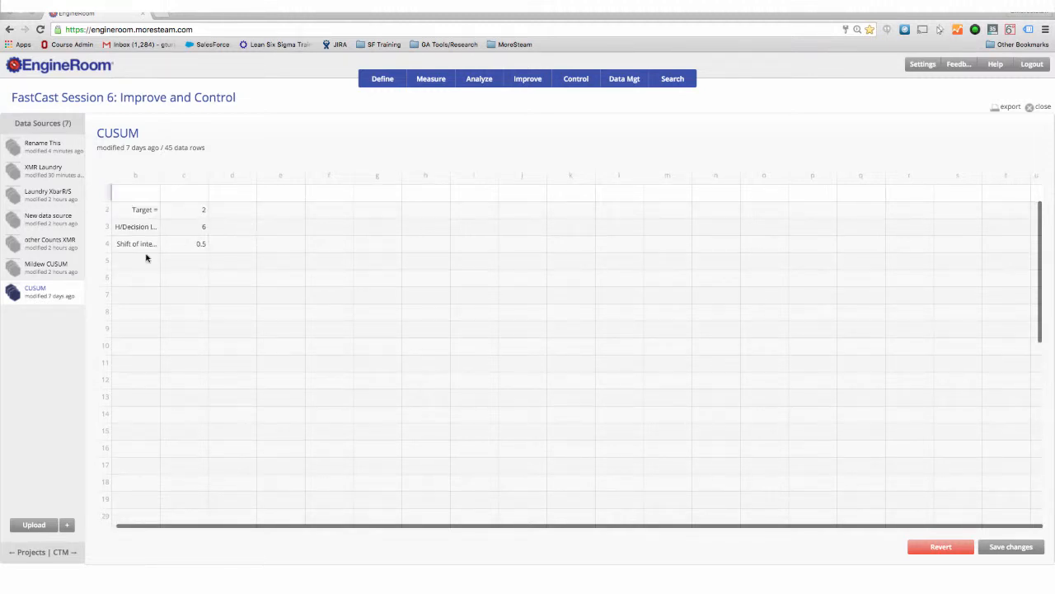
click(71, 291)
click(583, 281)
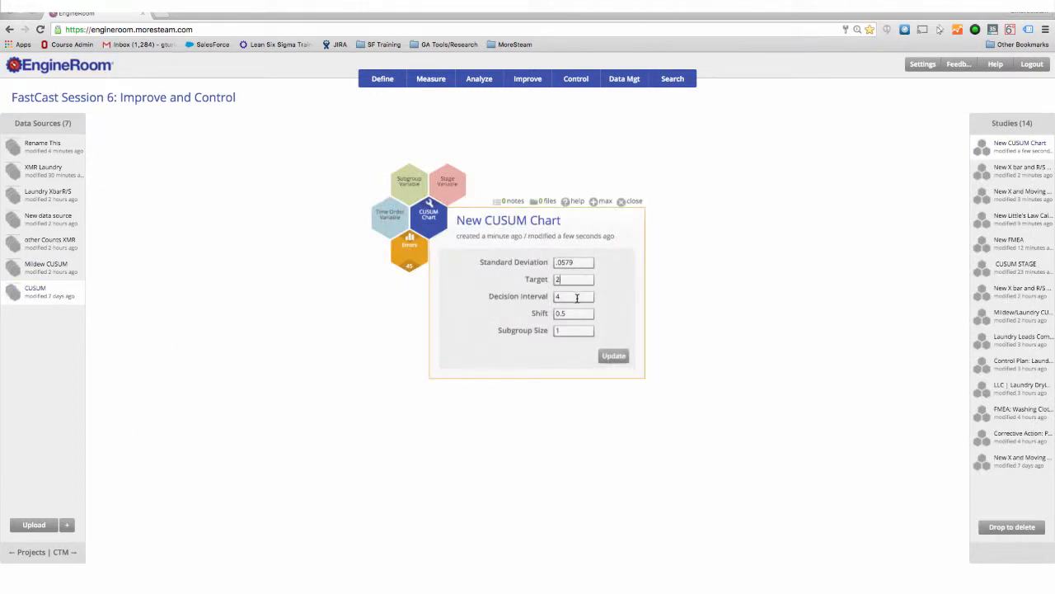
Edit the Decision Interval, check the Shift value and update the study to generate the CUSUM chart.
drag(577, 297, 551, 296)
click(569, 313)
click(612, 357)
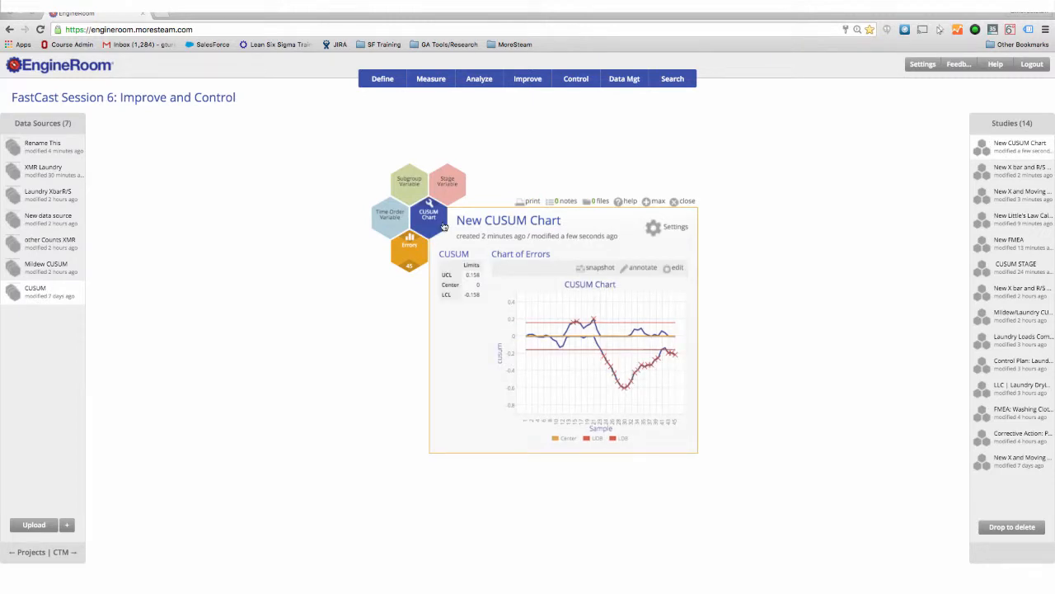
Examine the maximized CUSUM chart's upper and lower lines against the decision limits, then restore its normal size.
click(647, 201)
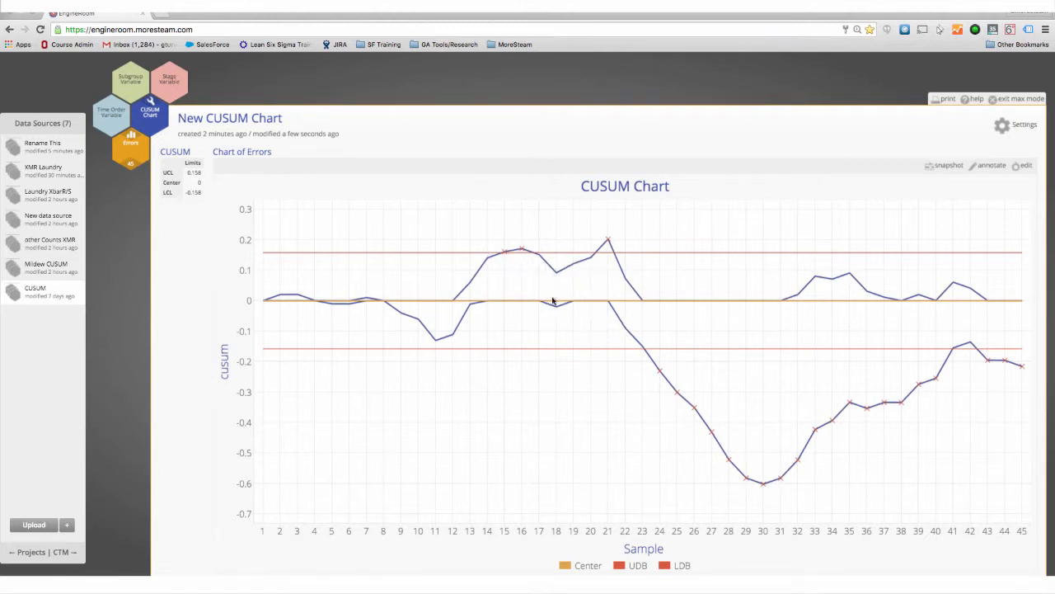
mouse_move(559, 306)
mouse_move(400, 318)
mouse_move(720, 444)
click(992, 99)
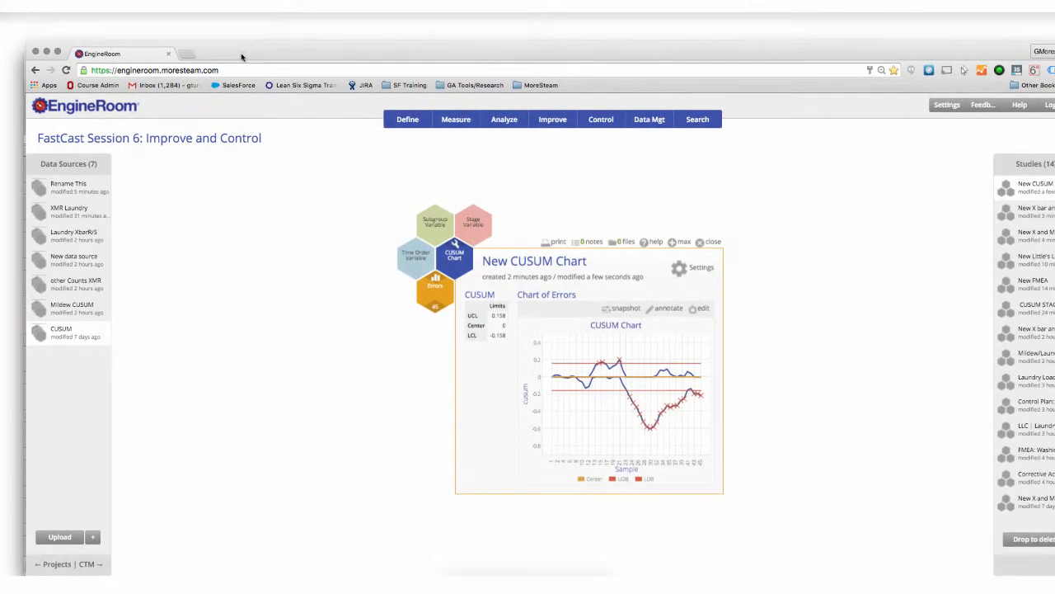
Move the browser window aside and switch to the Excel workbook FastCast Session 6 Master Data.xlsx.
drag(241, 57, 229, 31)
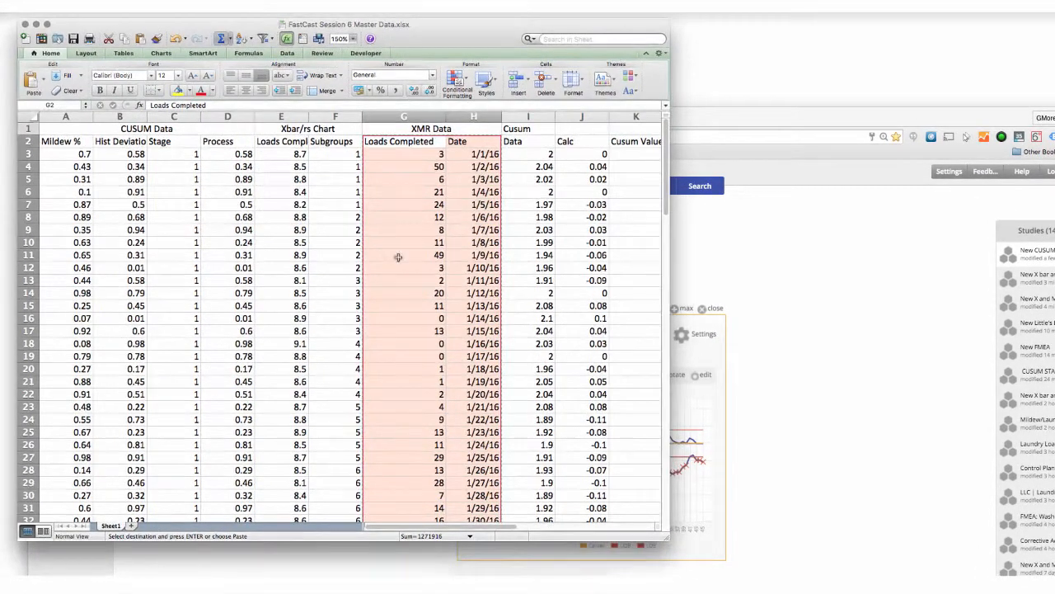
Widen the workbook window and examine the Cusum Data values alongside the Calc formulas that subtract the target of 2.
drag(666, 540, 981, 545)
drag(536, 151, 536, 407)
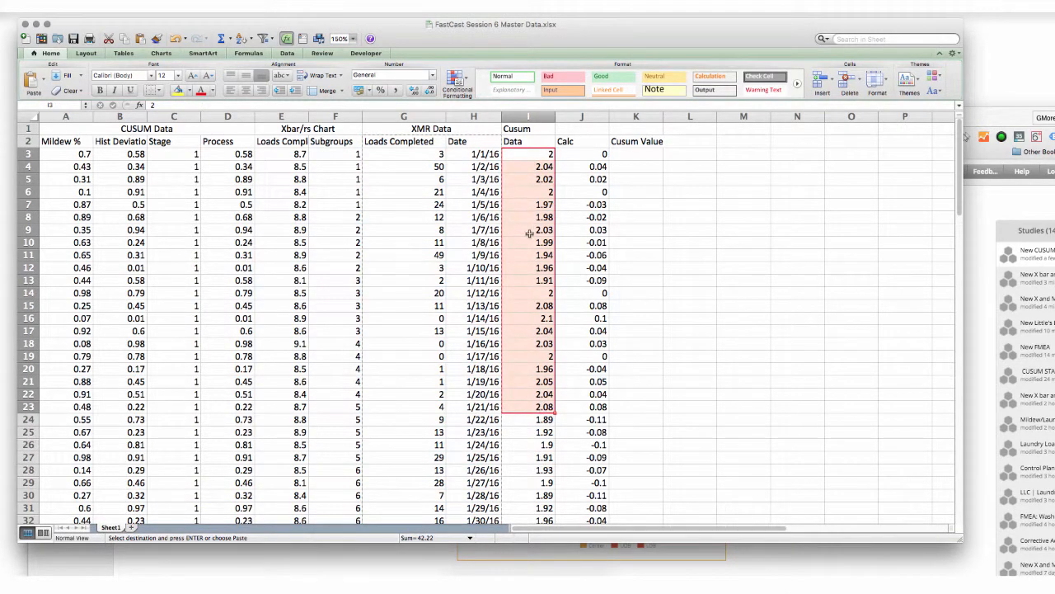
click(587, 157)
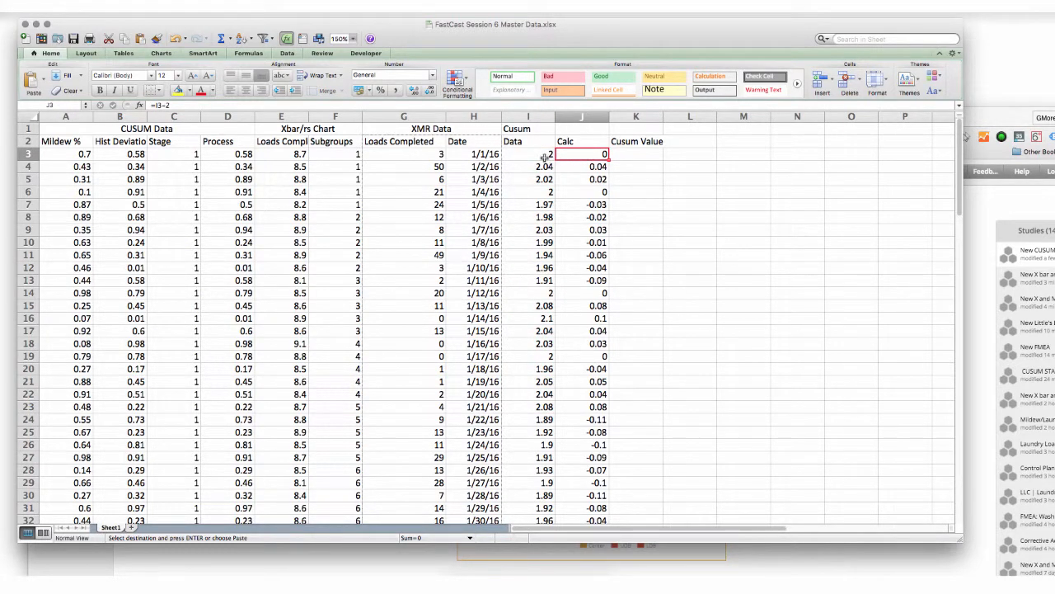
drag(544, 155, 540, 188)
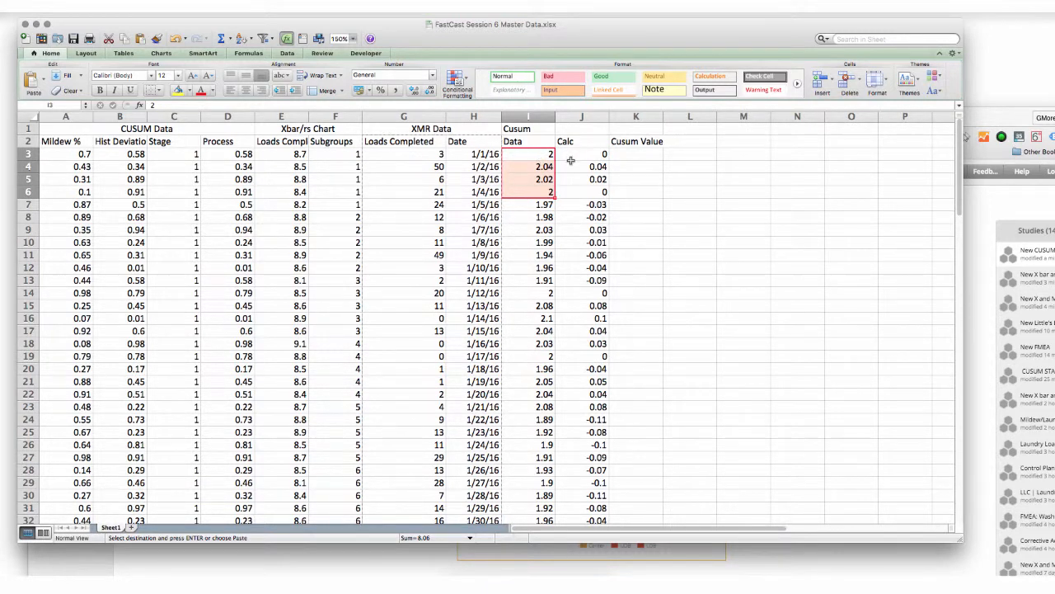
click(571, 162)
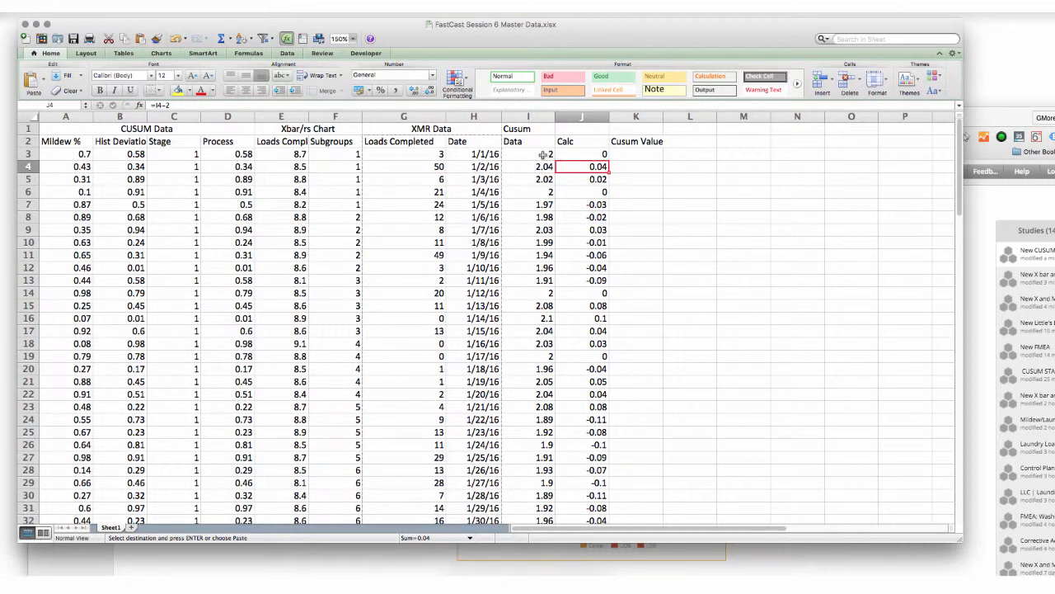
click(543, 154)
drag(543, 154, 543, 165)
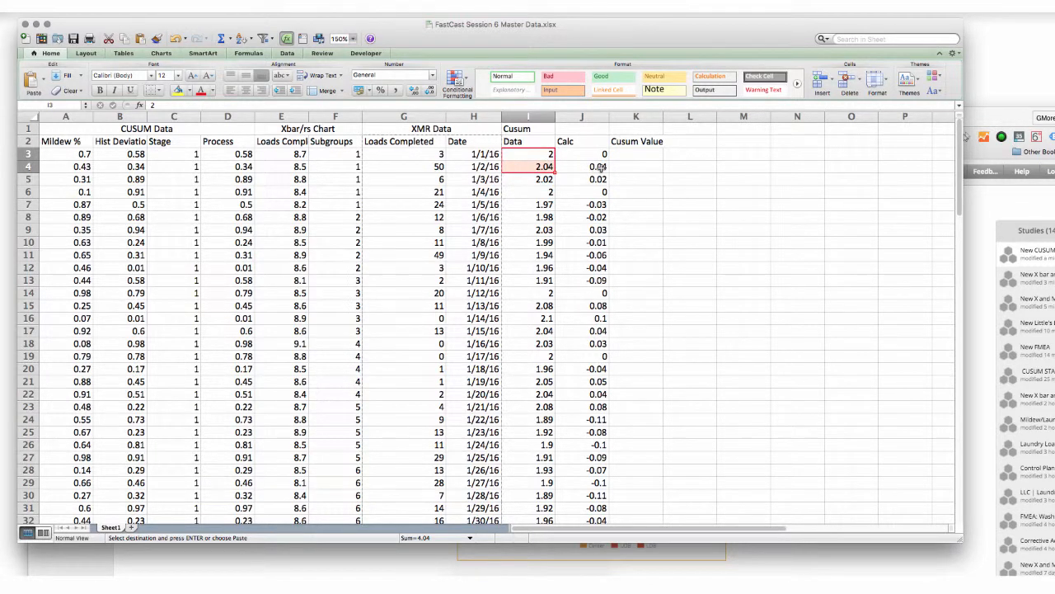
drag(546, 156, 546, 243)
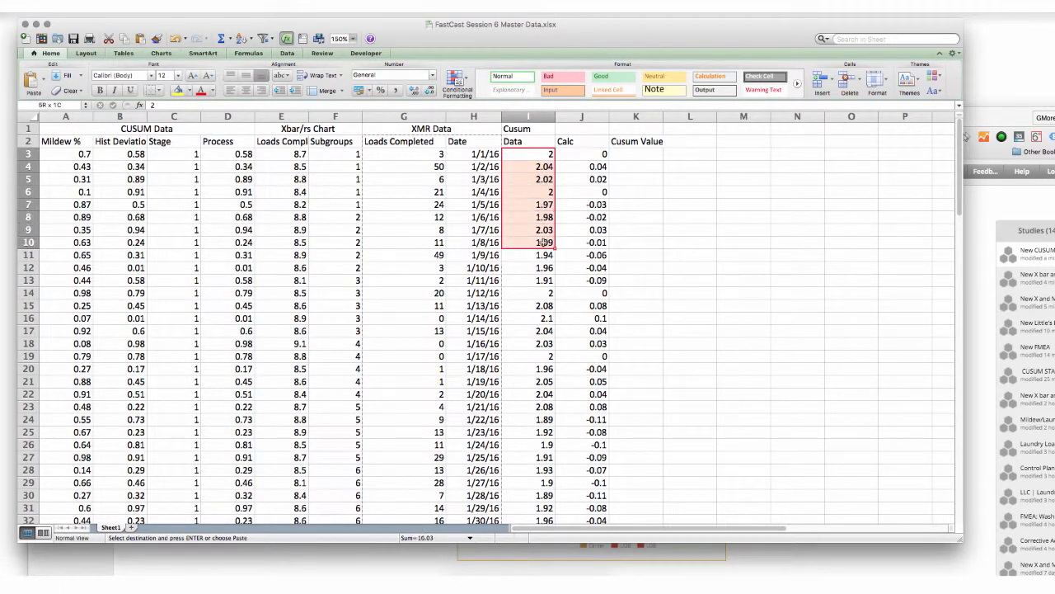
Try to extend the Calc formula =I5-2 in cell J5 by adding a reference to cell L6.
click(587, 179)
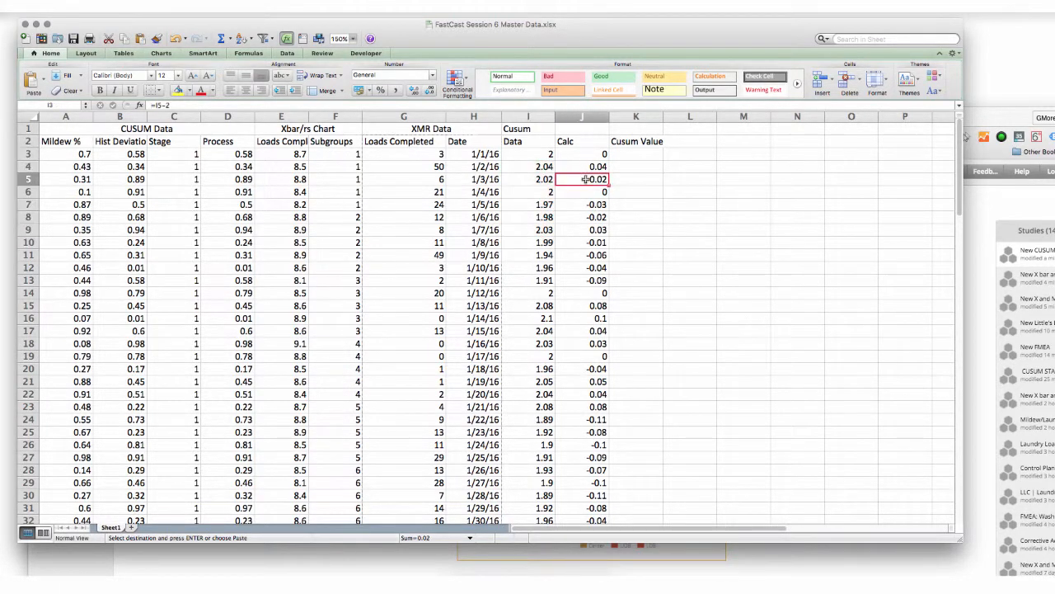
text(=I5-2)
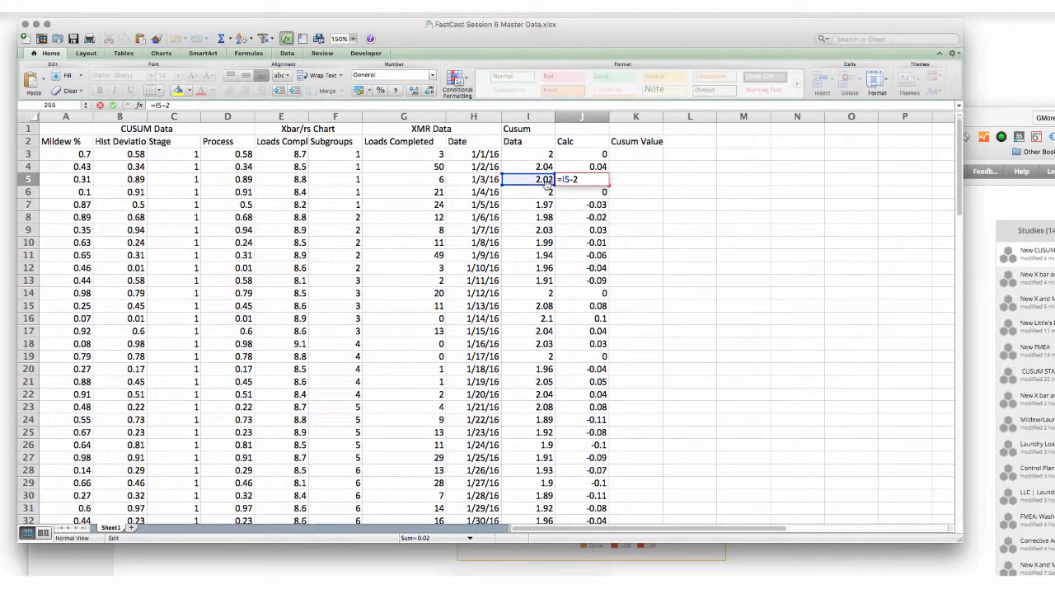
text(+)
click(669, 190)
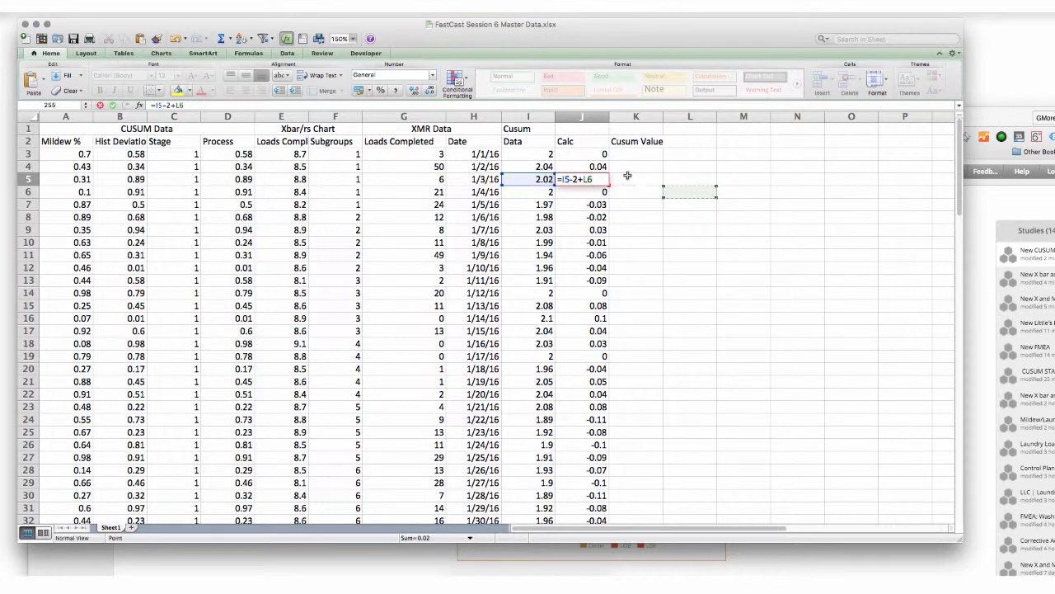
key(BackSpace)
key(BackSpace)
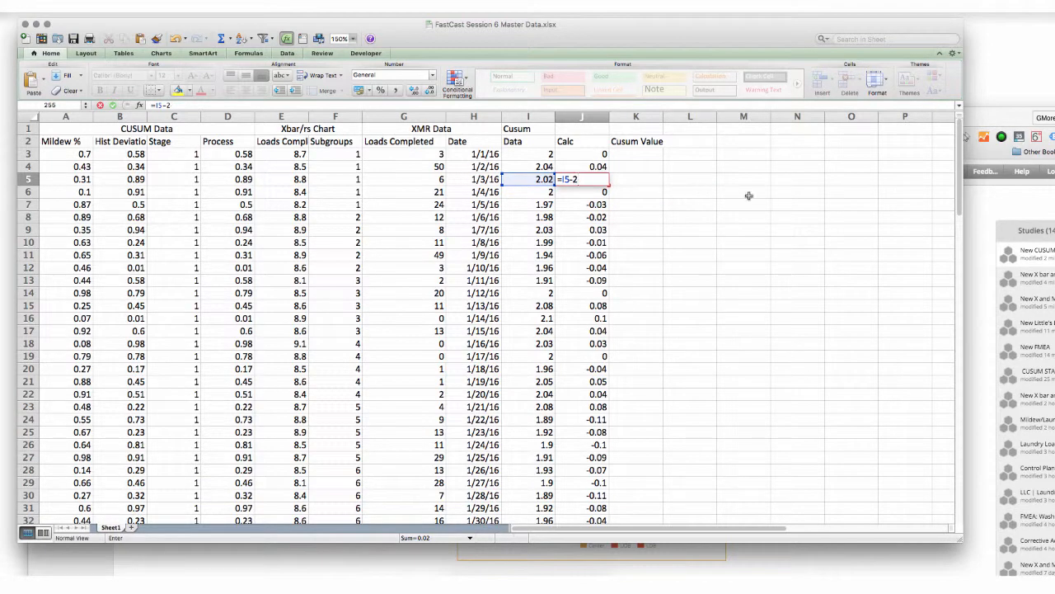
key(BackSpace)
key(BackSpace)
key(BackSpace)
key(BackSpace)
key(BackSpace)
Switch back to the EngineRoom browser window, reposition it and enlarge it to show the New CUSUM Chart study.
click(982, 208)
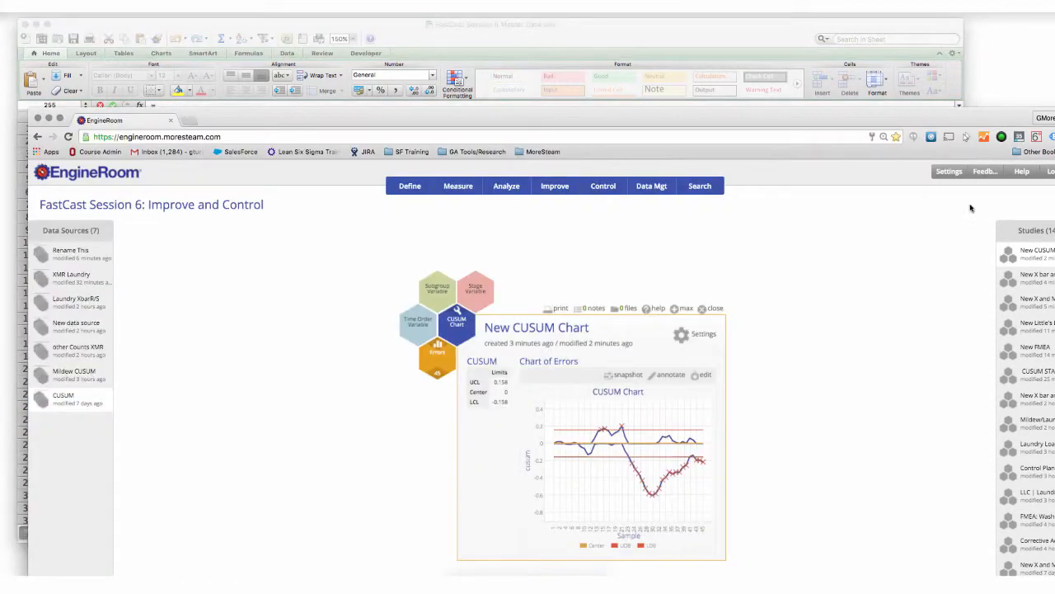
drag(235, 124, 207, 77)
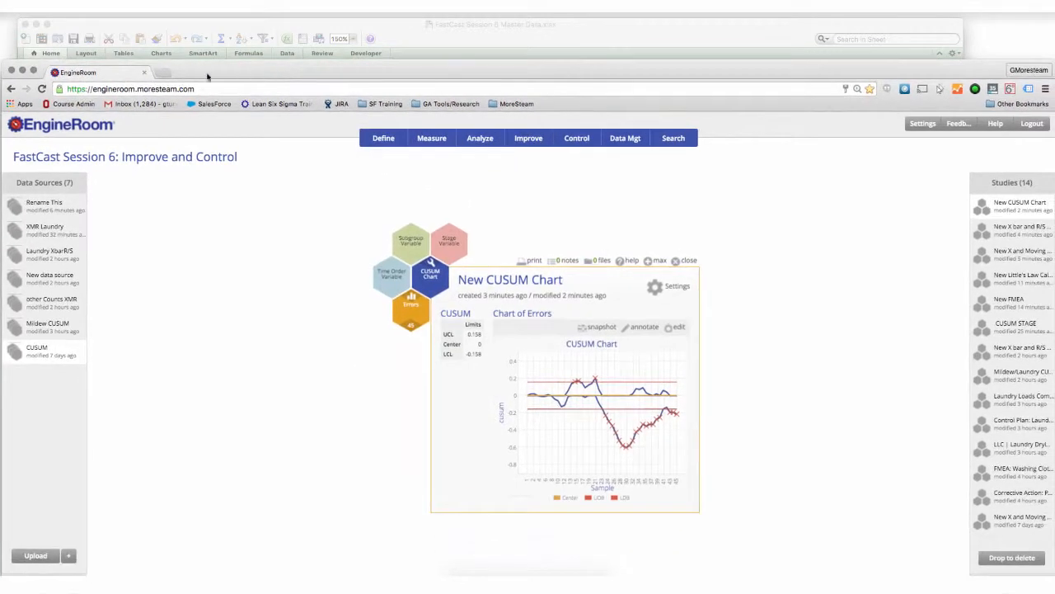
click(34, 70)
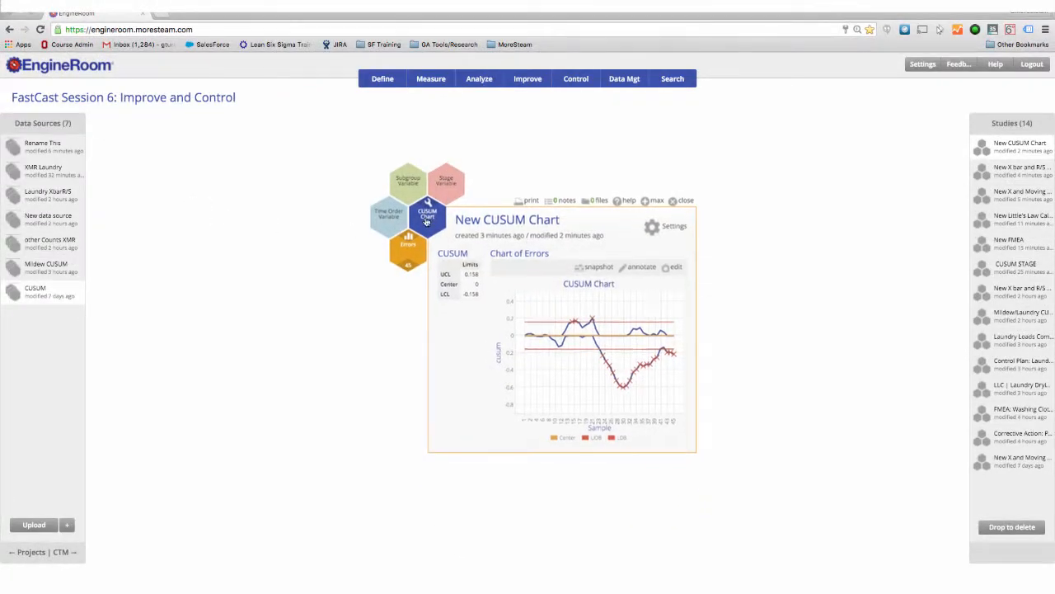